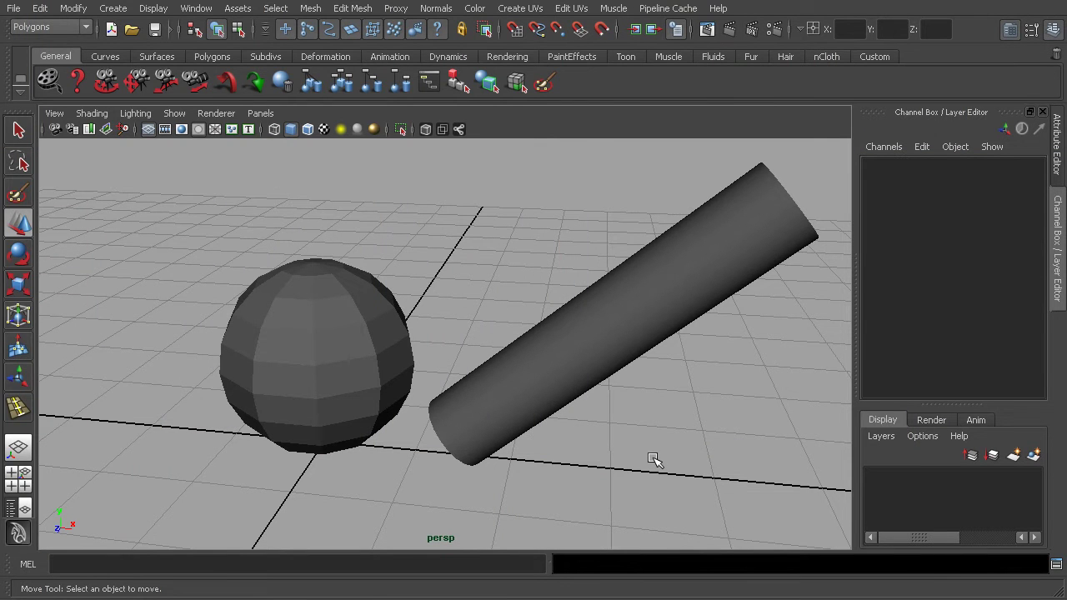
{"action": "middle_click_drag", "start_coordinate": [430, 393], "coordinate": [438, 388], "text": "alt"}
{"action": "right_click_drag", "start_coordinate": [439, 388], "coordinate": [450, 395], "text": "alt"}
{"action": "middle_click_drag", "start_coordinate": [509, 410], "coordinate": [500, 415], "text": "alt"}
{"action": "left_click_drag", "start_coordinate": [500, 415], "coordinate": [452, 409], "text": "alt"}
{"action": "left_click", "coordinate": [317, 393]}
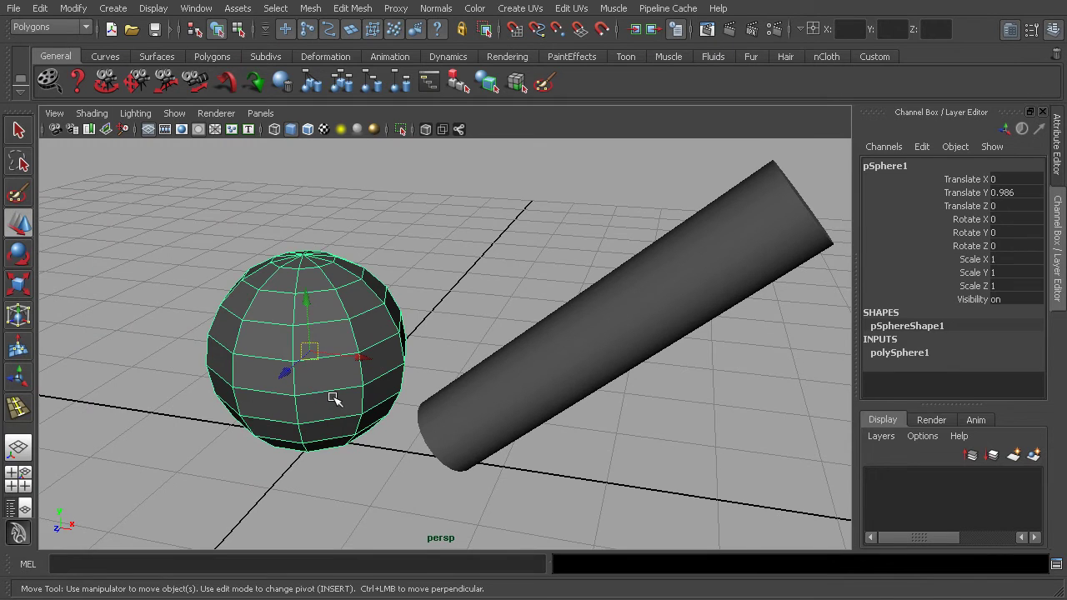
{"action": "left_click_drag", "start_coordinate": [312, 400], "coordinate": [325, 400], "text": "alt"}
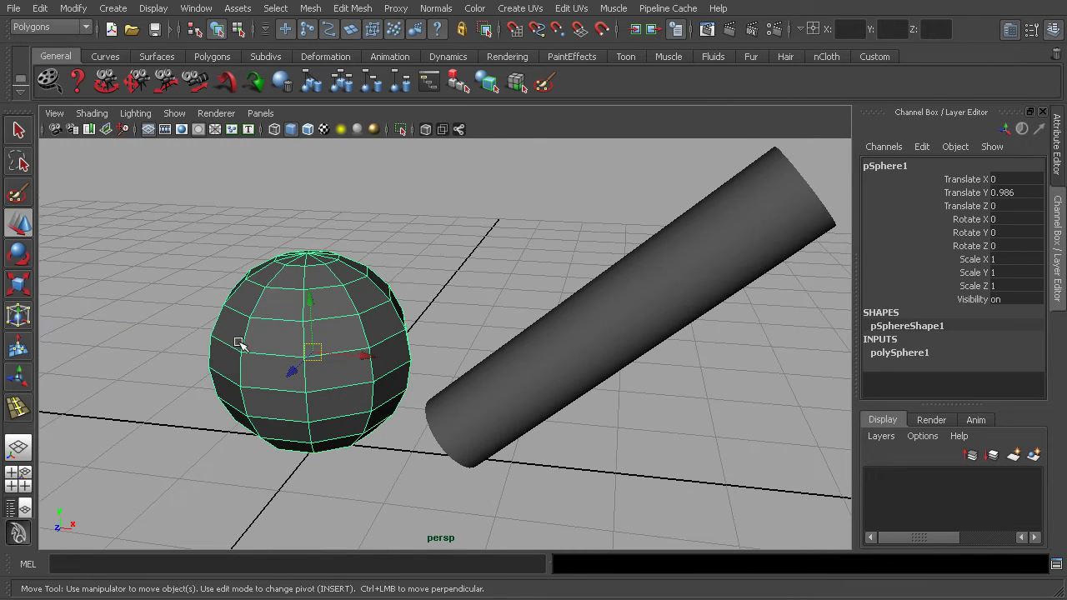
{"action": "mouse_move", "coordinate": [342, 395]}
{"action": "left_mouse_down", "text": "alt"}
{"action": "mouse_move", "coordinate": [350, 386]}
{"action": "mouse_move", "coordinate": [355, 398]}
{"action": "mouse_move", "coordinate": [331, 393]}
{"action": "mouse_move", "coordinate": [345, 389]}
{"action": "mouse_move", "coordinate": [335, 381]}
{"action": "left_mouse_up", "text": "alt"}
{"action": "middle_click_drag", "start_coordinate": [336, 381], "coordinate": [357, 364], "text": "alt"}
{"action": "left_click_drag", "start_coordinate": [392, 319], "coordinate": [464, 376], "text": "alt"}
{"action": "left_click", "coordinate": [617, 350]}
{"action": "left_click", "coordinate": [339, 364]}
{"action": "left_click", "coordinate": [488, 400]}
{"action": "left_click", "coordinate": [348, 387]}
{"action": "left_click", "coordinate": [459, 409]}
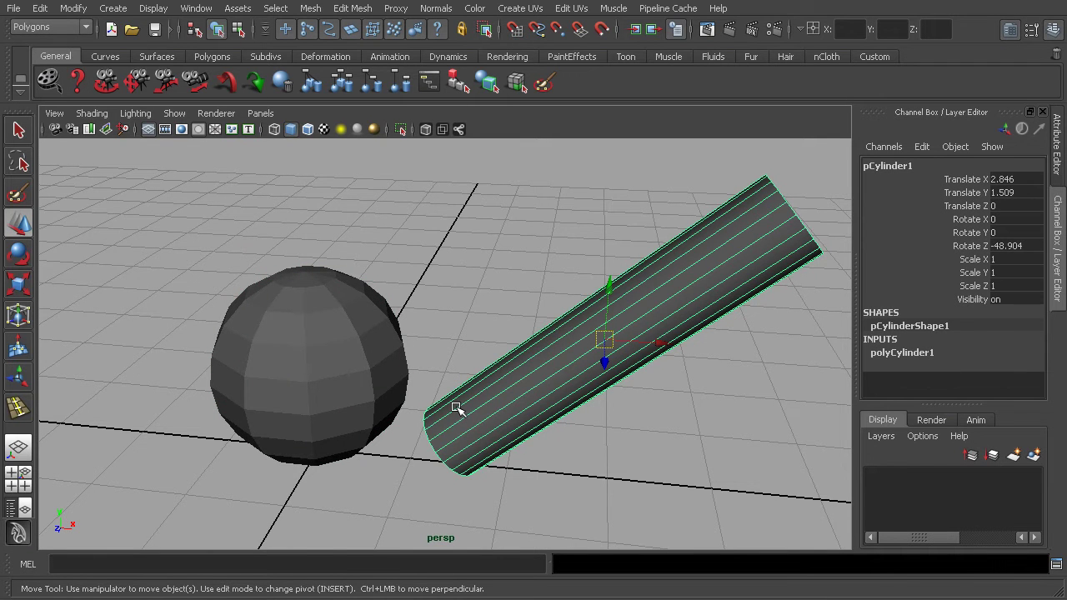
{"action": "left_click_drag", "start_coordinate": [422, 407], "coordinate": [345, 392], "text": "alt"}
{"action": "middle_click_drag", "start_coordinate": [342, 389], "coordinate": [367, 381], "text": "alt"}
{"action": "mouse_move", "coordinate": [367, 381]}
{"action": "right_mouse_down", "text": "alt"}
{"action": "mouse_move", "coordinate": [393, 386]}
{"action": "mouse_move", "coordinate": [381, 388]}
{"action": "right_mouse_up", "text": "alt"}
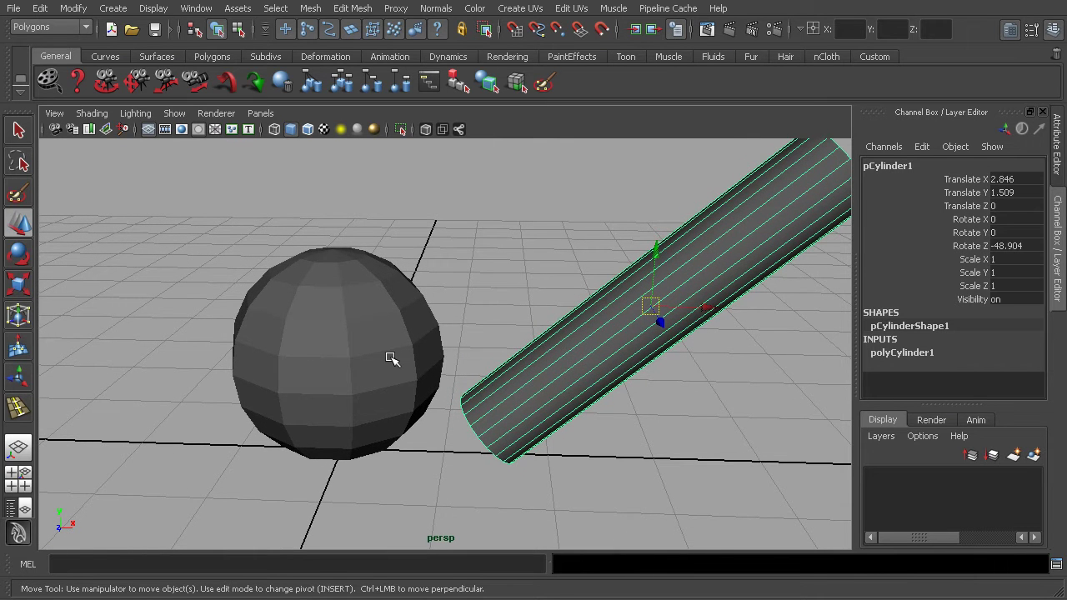
Switch the sphere to face selection and select the full ring of faces just above its middle.
{"action": "left_click", "coordinate": [392, 358]}
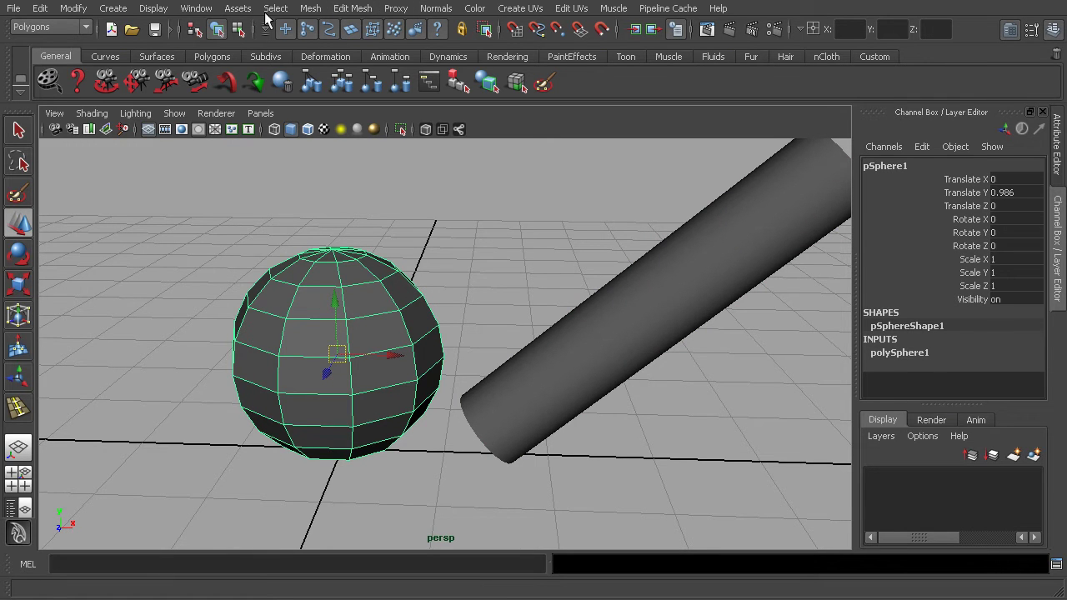
{"action": "left_click_drag", "start_coordinate": [355, 359], "coordinate": [325, 363], "text": "alt"}
{"action": "middle_click_drag", "start_coordinate": [326, 364], "coordinate": [342, 359], "text": "alt"}
{"action": "right_click_drag", "start_coordinate": [343, 358], "coordinate": [428, 374], "text": "alt"}
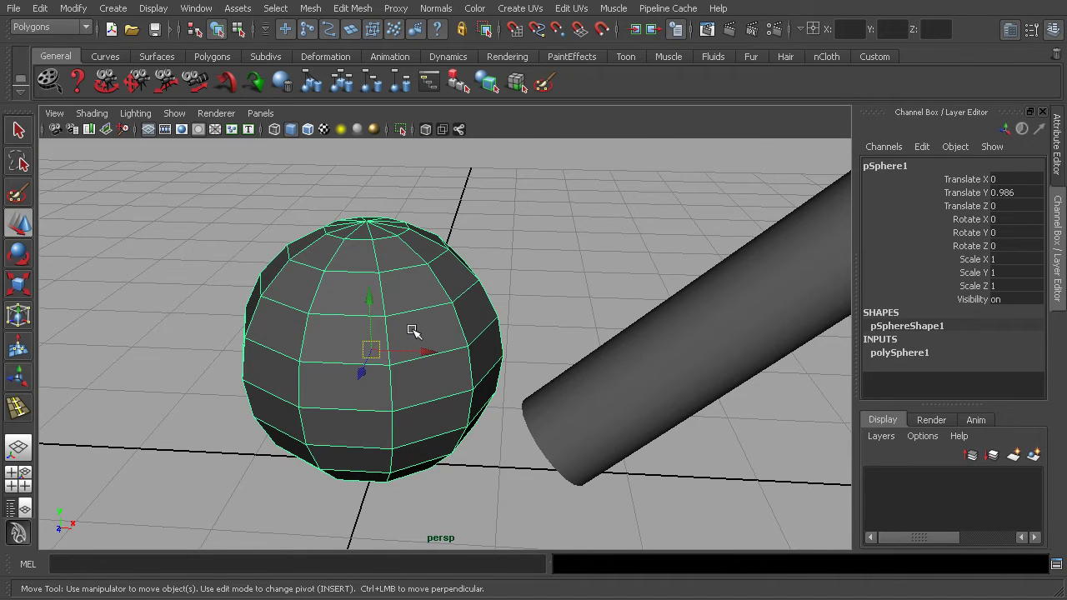
{"action": "left_click_drag", "start_coordinate": [433, 378], "coordinate": [428, 365], "text": "alt"}
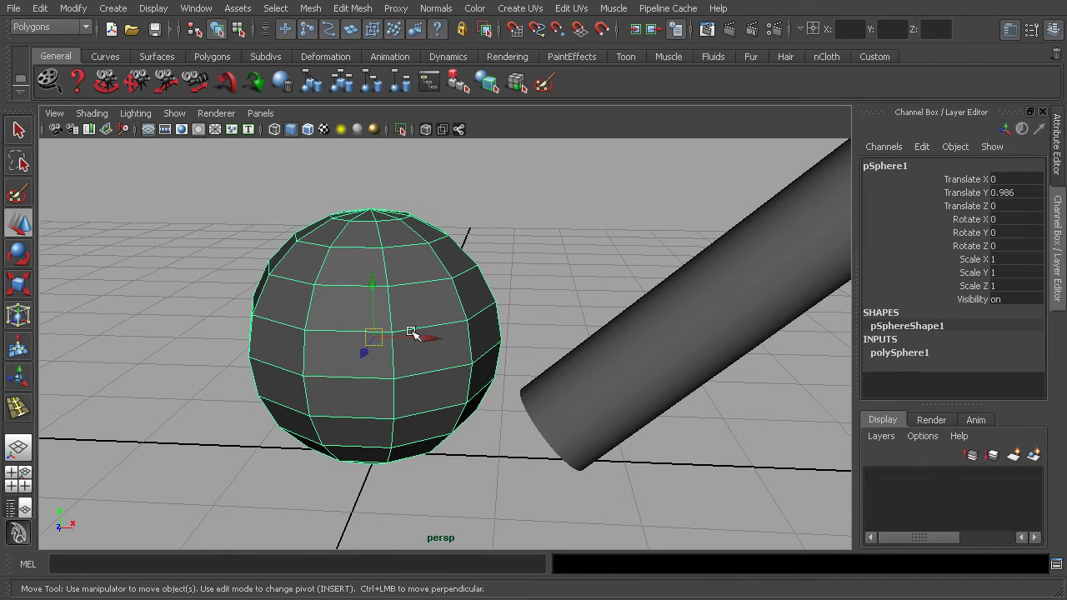
{"action": "right_click_drag", "start_coordinate": [417, 312], "coordinate": [422, 344]}
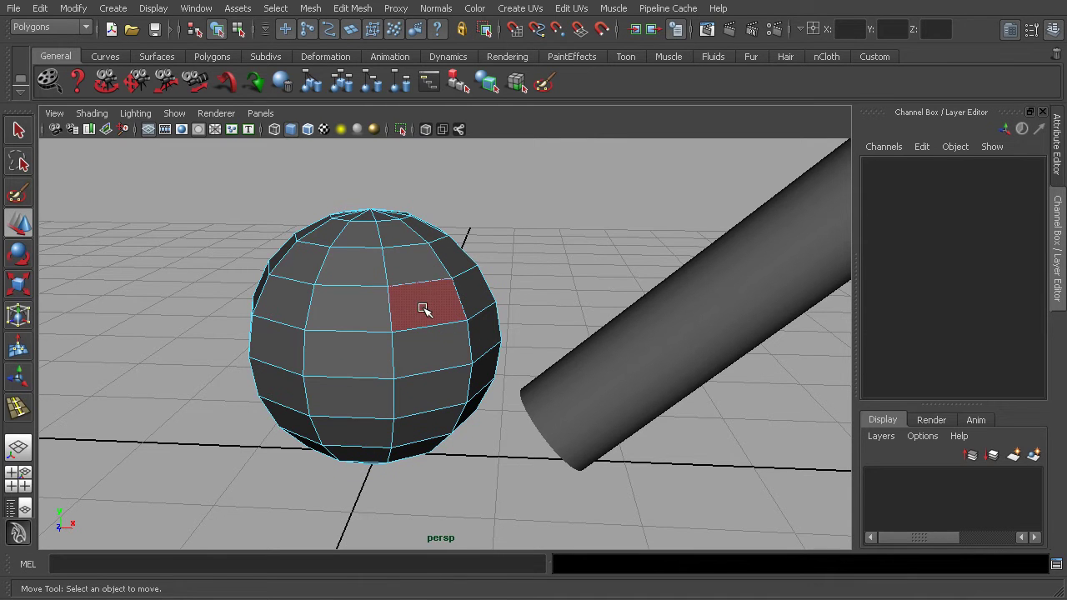
{"action": "left_click", "coordinate": [424, 310]}
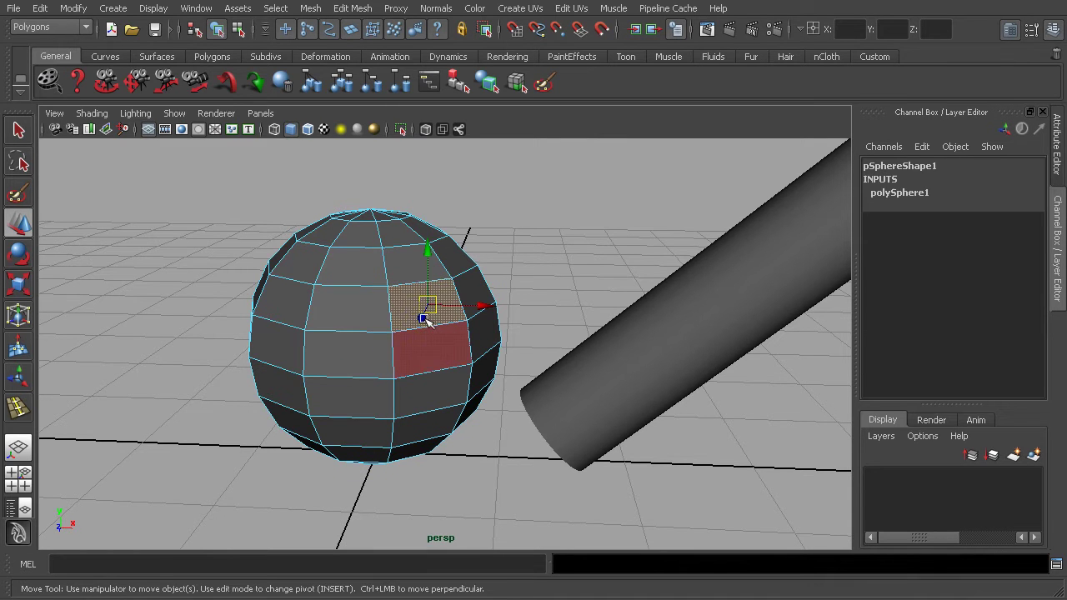
{"action": "left_click", "coordinate": [368, 317]}
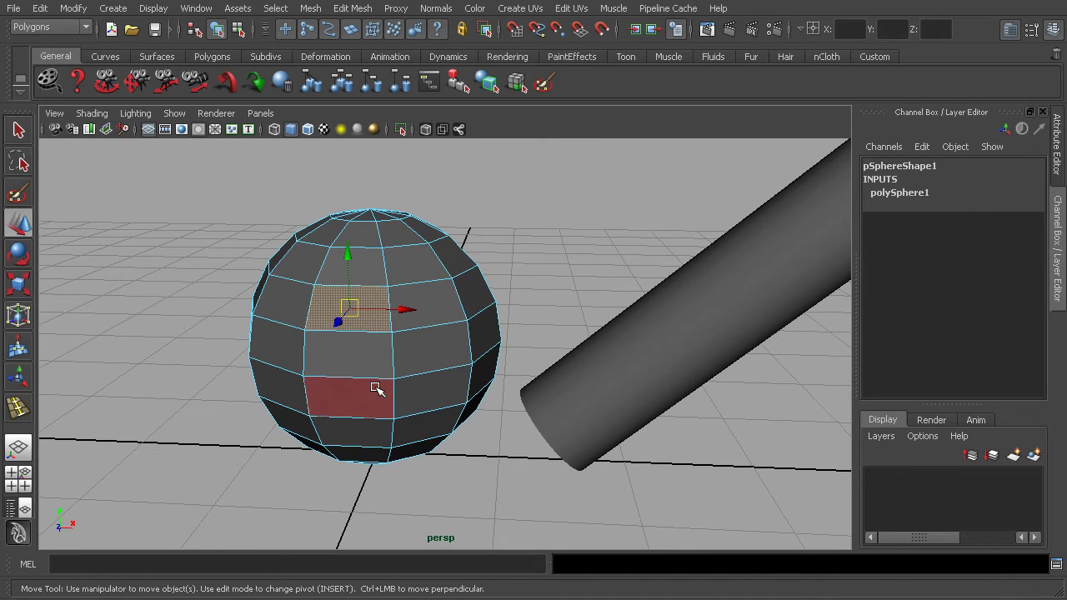
{"action": "double_click", "coordinate": [435, 312], "text": "shift"}
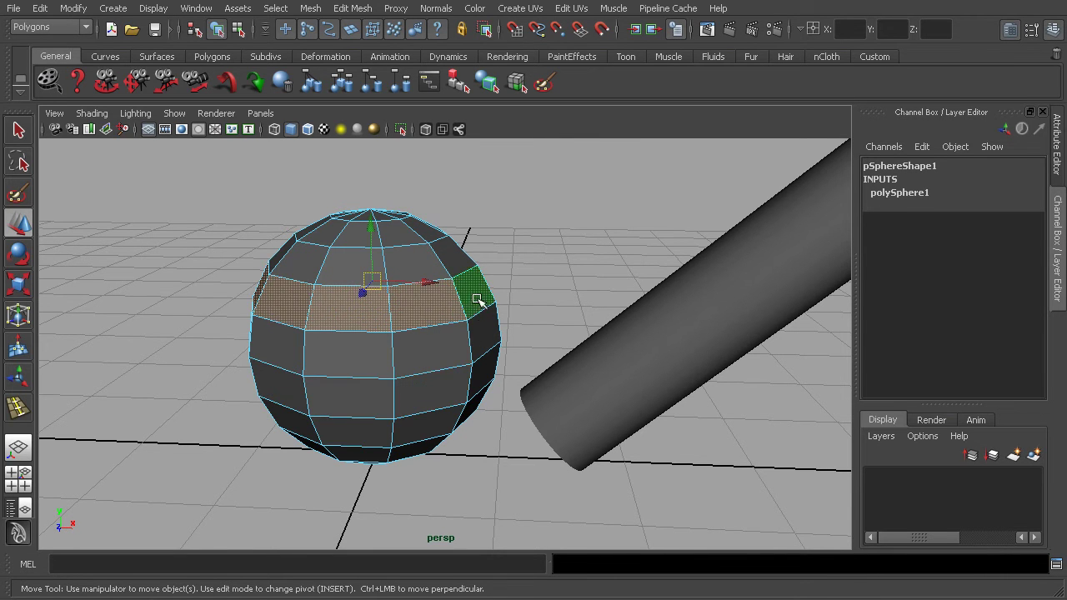
{"action": "left_click_drag", "start_coordinate": [252, 314], "coordinate": [295, 360], "text": "alt"}
{"action": "middle_click_drag", "start_coordinate": [317, 361], "coordinate": [361, 369], "text": "alt"}
{"action": "right_click_drag", "start_coordinate": [361, 369], "coordinate": [417, 380], "text": "alt"}
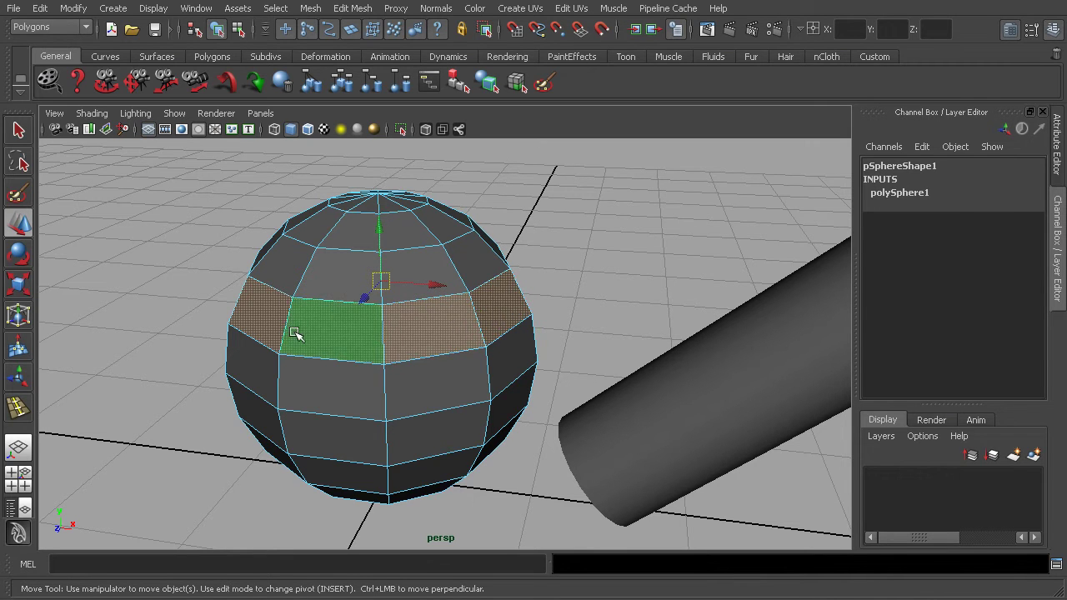
{"action": "left_click", "coordinate": [424, 341], "text": "shift"}
{"action": "left_click_drag", "start_coordinate": [421, 357], "coordinate": [414, 356], "text": "alt"}
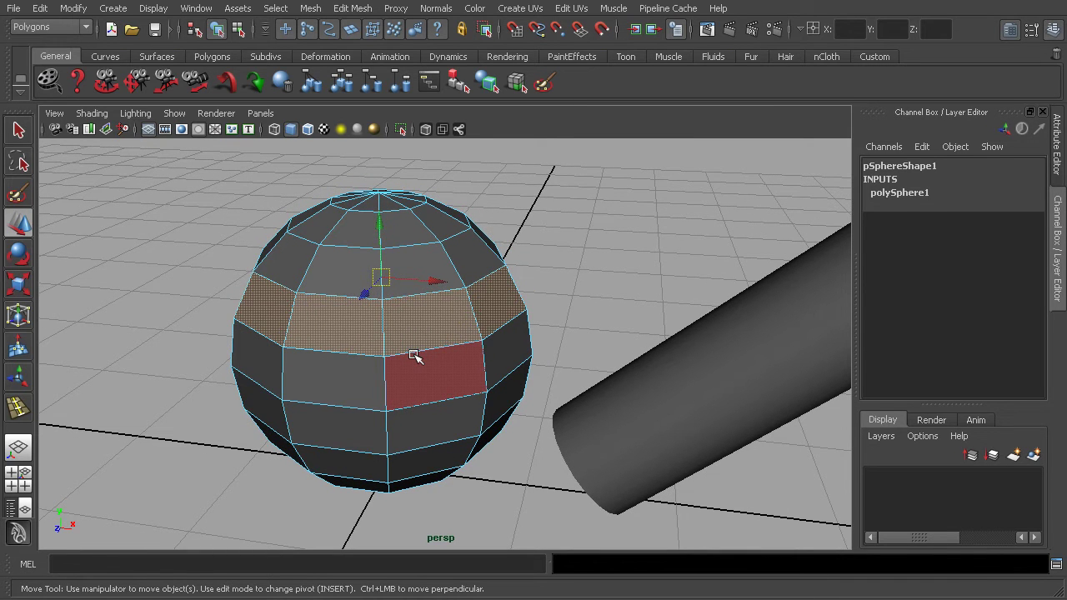
Convert the sphere's selected face ring to an edge selection.
{"action": "right_click", "coordinate": [431, 325], "text": "ctrl"}
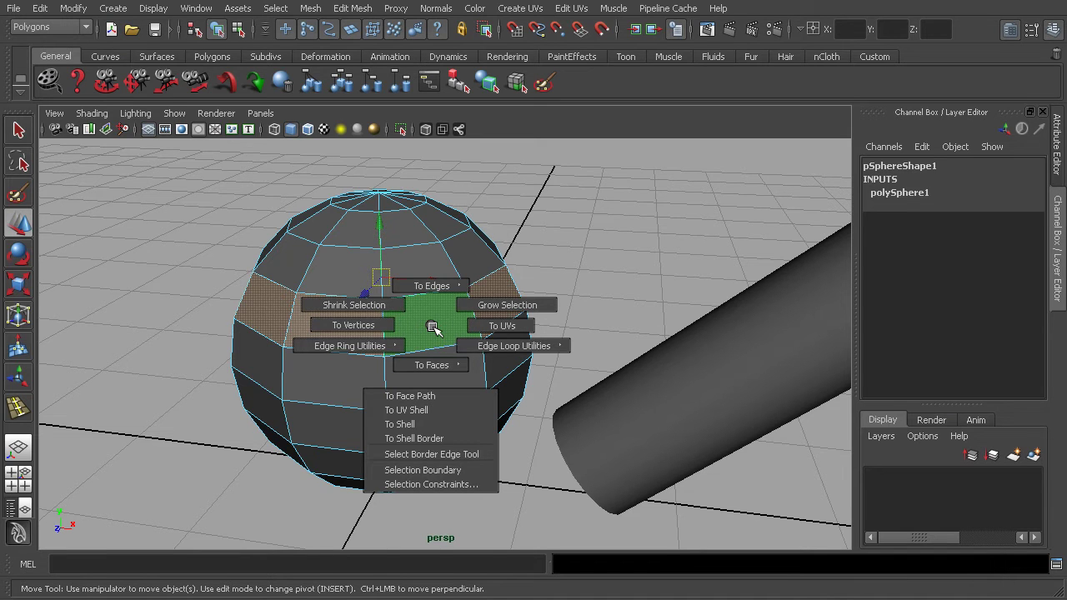
{"action": "mouse_move", "coordinate": [429, 296]}
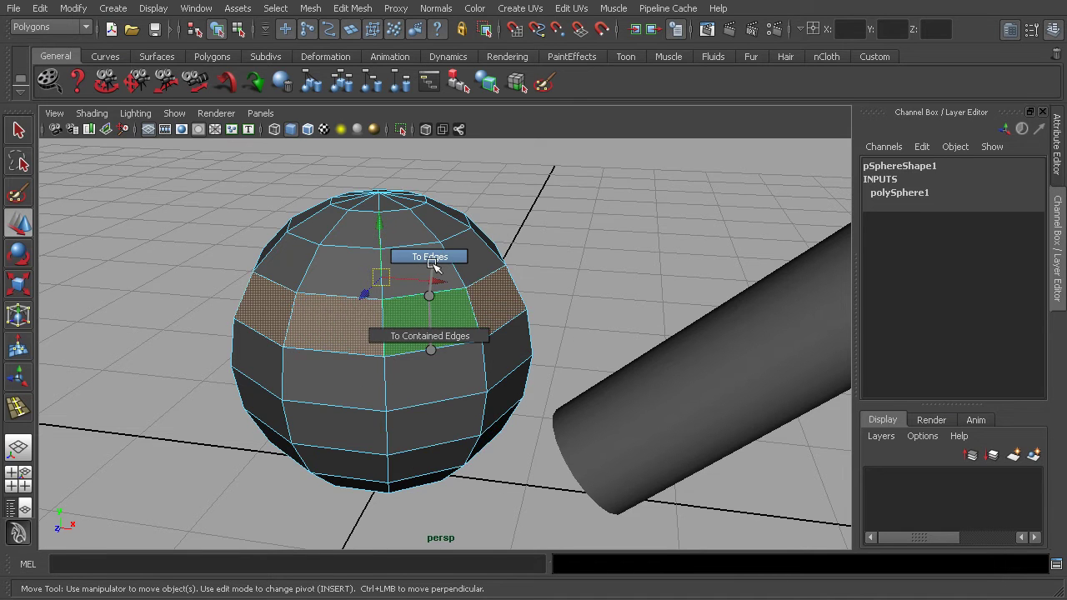
{"action": "left_click", "coordinate": [433, 262]}
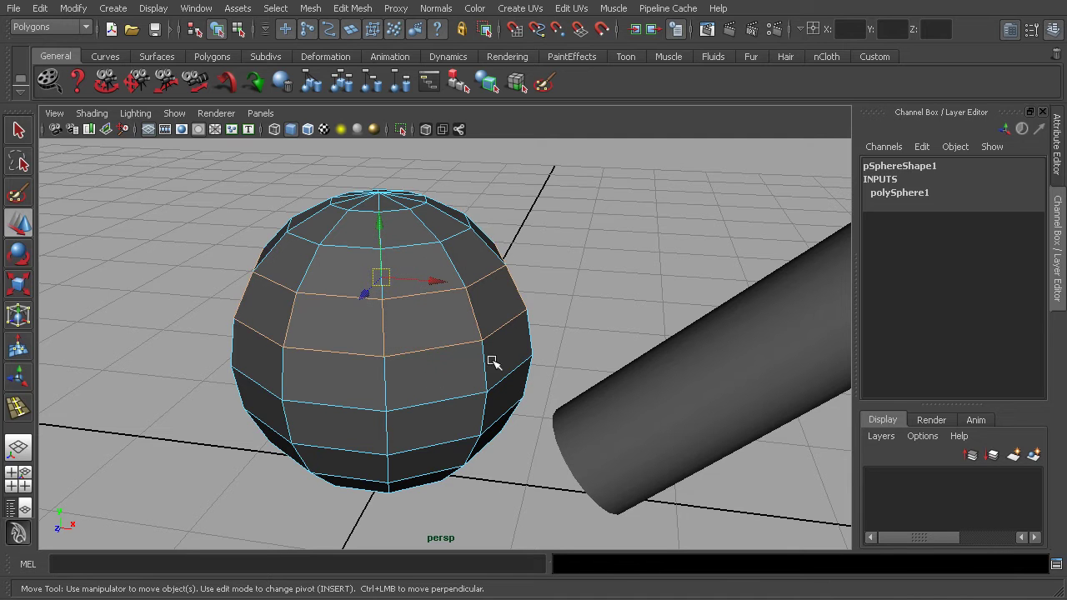
Select the edge loop along the upper border of that face ring and convert it to vertices.
{"action": "left_click_drag", "start_coordinate": [432, 336], "coordinate": [455, 353], "text": "alt"}
{"action": "left_click", "coordinate": [353, 280]}
{"action": "double_click", "coordinate": [464, 278]}
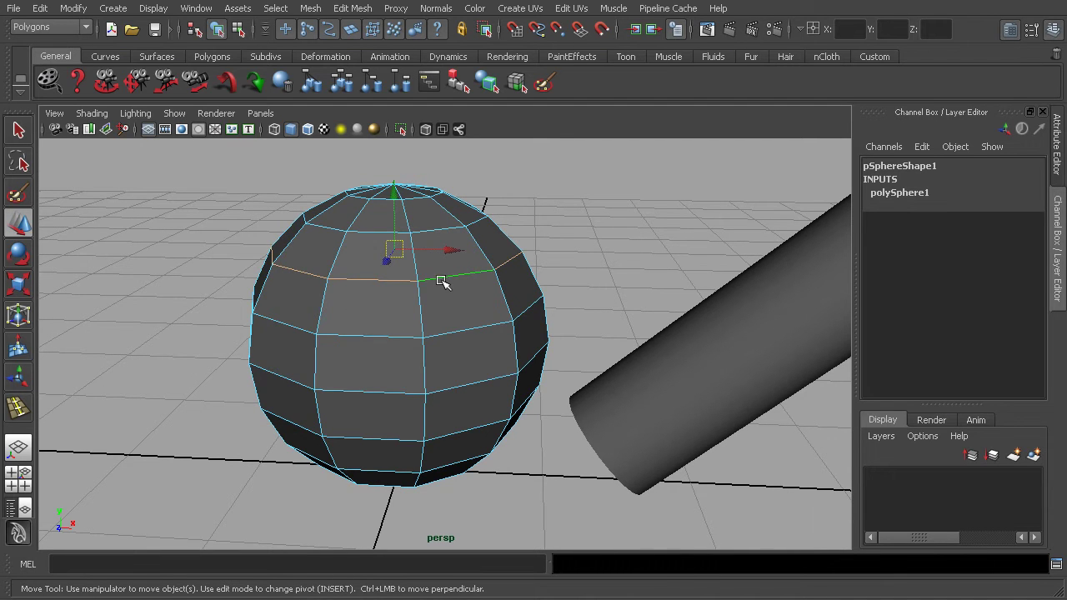
{"action": "right_click", "coordinate": [442, 281], "text": "shift"}
{"action": "right_click_drag", "start_coordinate": [441, 281], "coordinate": [401, 282], "text": "shift"}
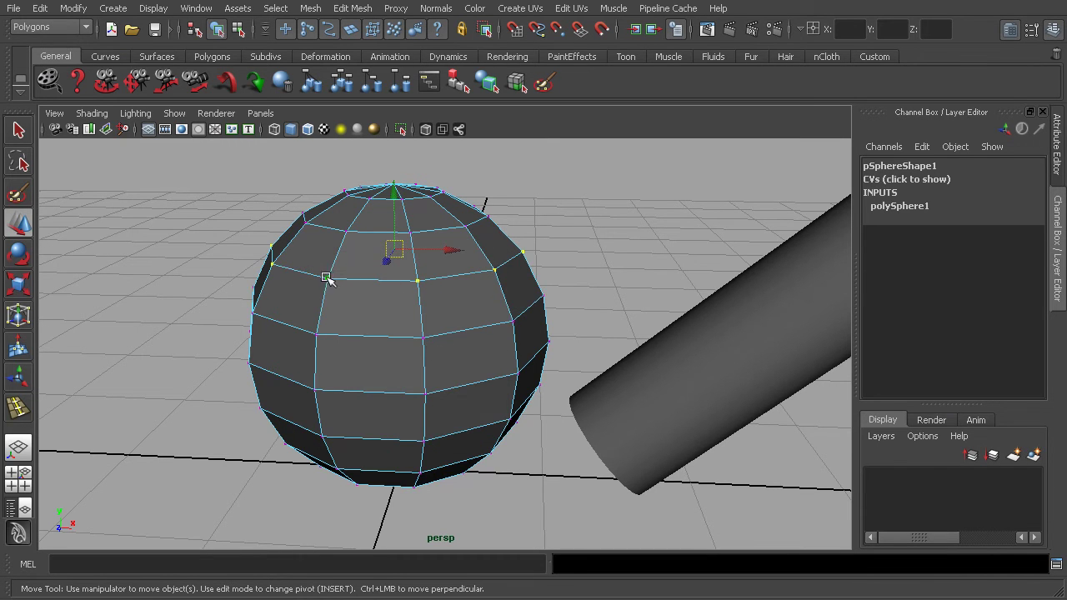
Select the ring of faces above the sphere's middle again and grow the selection by one row on each side.
{"action": "left_click_drag", "start_coordinate": [527, 285], "coordinate": [455, 297], "text": "alt"}
{"action": "right_click_drag", "start_coordinate": [422, 316], "coordinate": [420, 330]}
{"action": "left_click", "coordinate": [420, 326]}
{"action": "double_click", "coordinate": [355, 325], "text": "shift"}
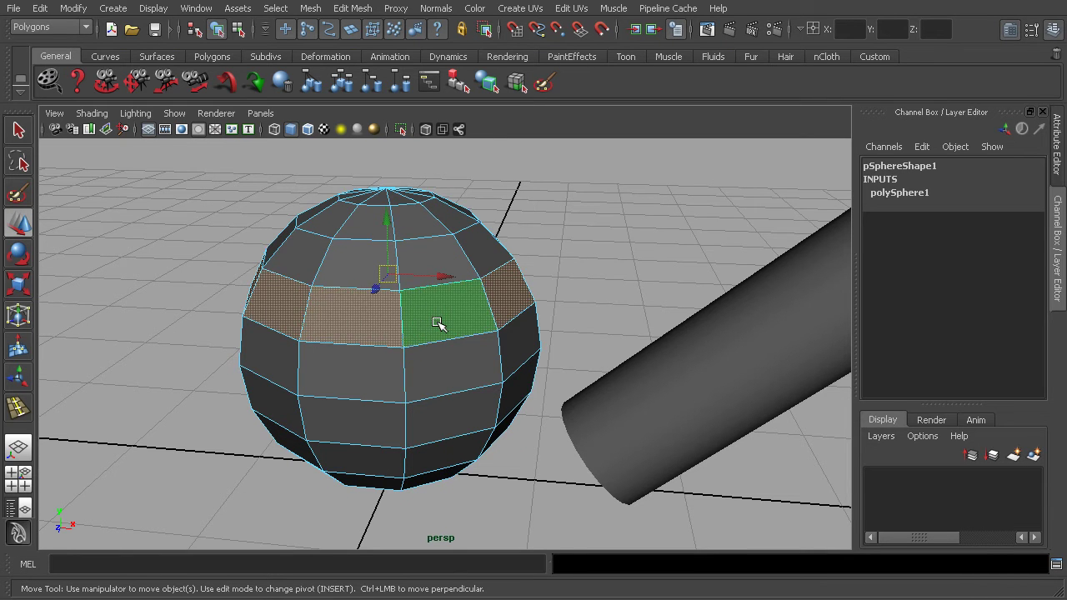
{"action": "right_click", "coordinate": [438, 322], "text": "ctrl"}
{"action": "right_click_drag", "start_coordinate": [438, 321], "coordinate": [469, 305], "text": "ctrl"}
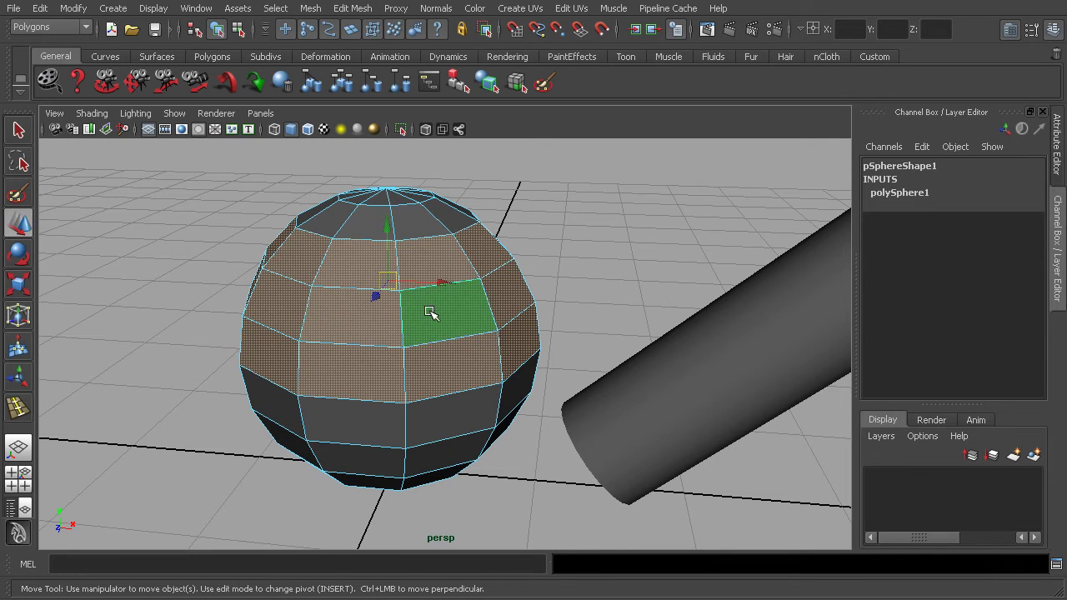
{"action": "left_click_drag", "start_coordinate": [419, 345], "coordinate": [405, 352], "text": "alt"}
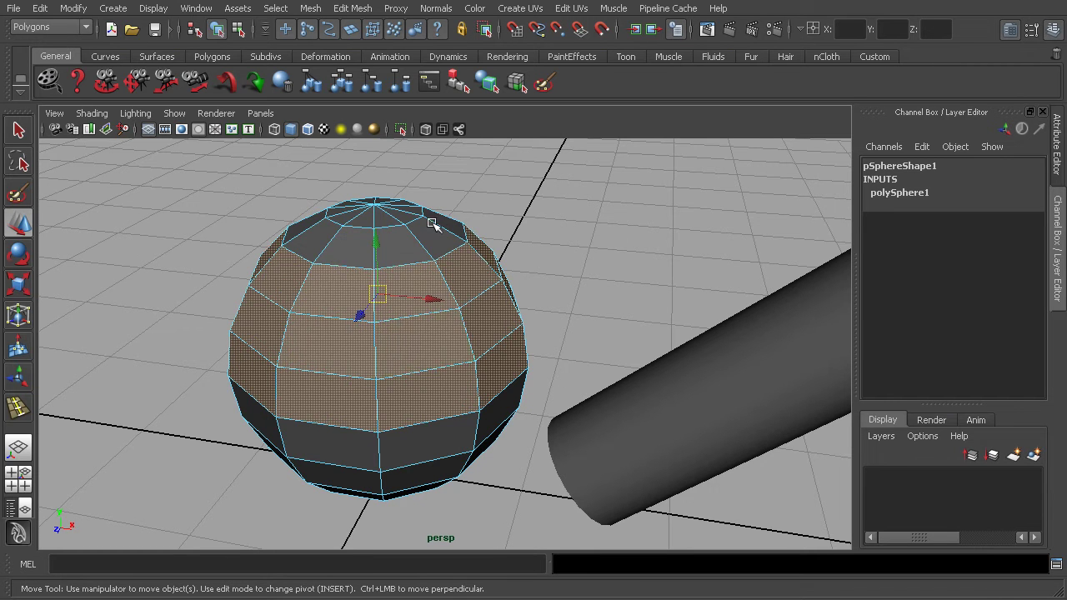
{"action": "left_click", "coordinate": [307, 9]}
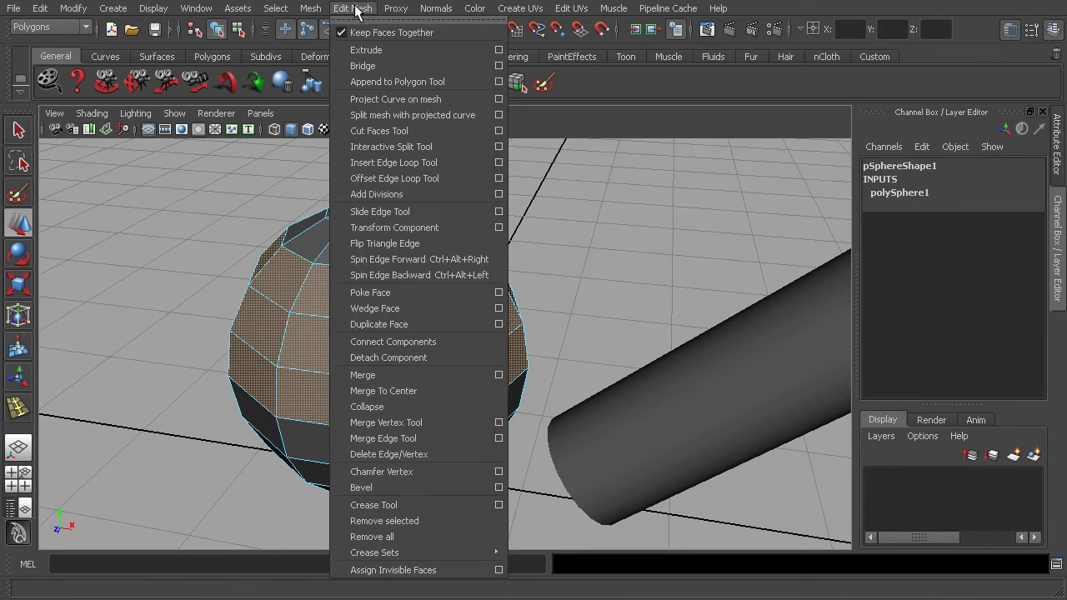
{"action": "left_click", "coordinate": [369, 10]}
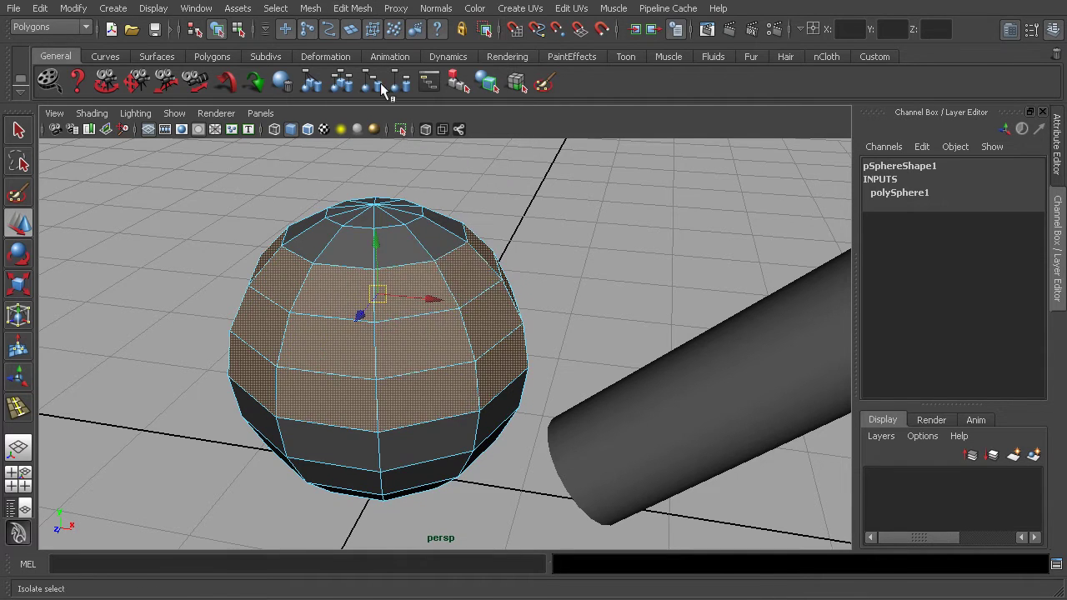
{"action": "right_click", "coordinate": [415, 335], "text": "shift"}
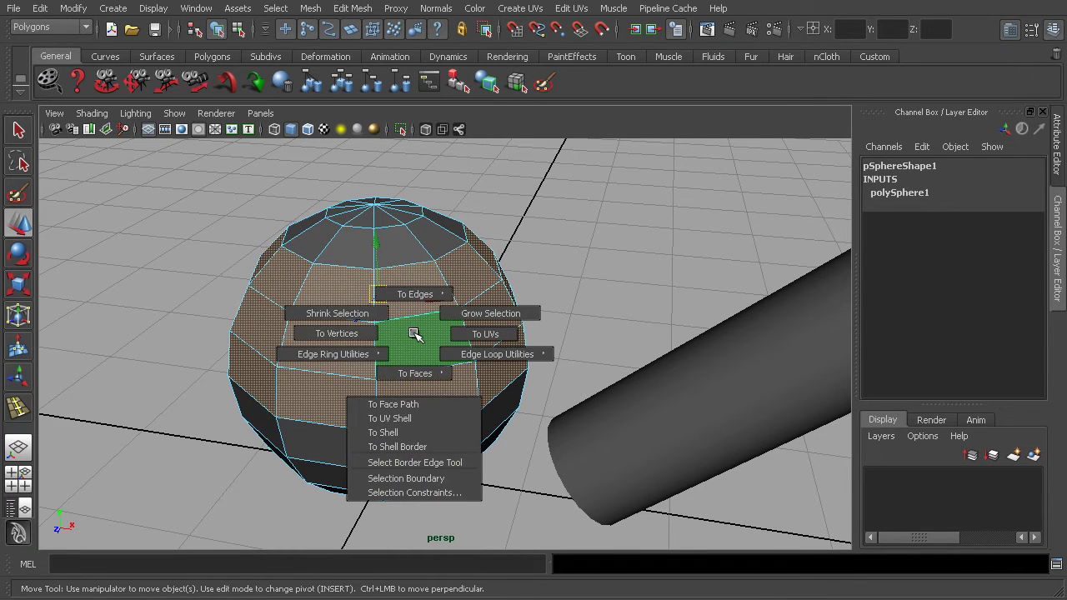
{"action": "mouse_move", "coordinate": [415, 334]}
{"action": "right_mouse_down", "text": "shift"}
{"action": "mouse_move", "coordinate": [416, 462]}
{"action": "mouse_move", "coordinate": [510, 354]}
{"action": "mouse_move", "coordinate": [366, 326]}
{"action": "mouse_move", "coordinate": [415, 333]}
{"action": "right_mouse_up", "text": "shift"}
Reduce the selection to a single face and return the sphere to object selection mode.
{"action": "left_click", "coordinate": [423, 351]}
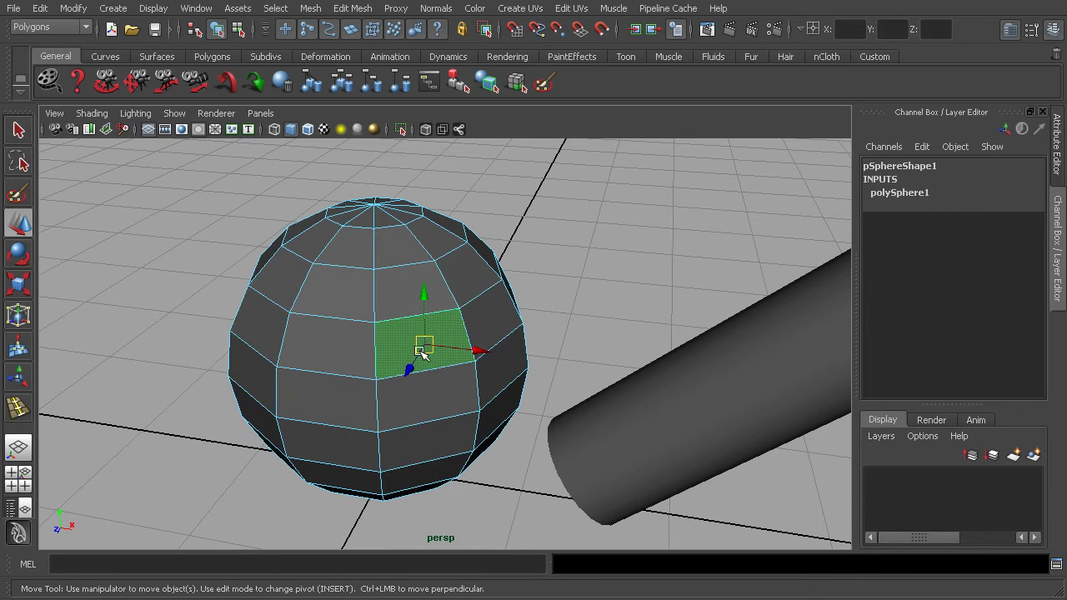
{"action": "right_click_drag", "start_coordinate": [487, 315], "coordinate": [525, 298]}
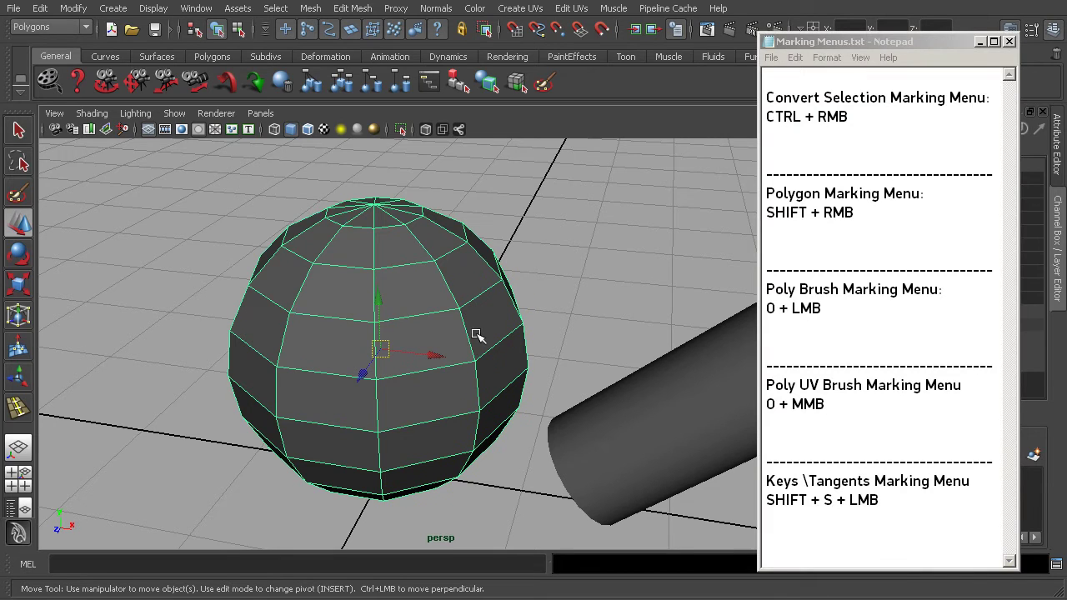
Switch to the Marking Menus.txt note in Notepad and highlight the "Polygon Marking Menu:" heading.
{"action": "left_click", "coordinate": [856, 103]}
{"action": "double_click", "coordinate": [854, 98]}
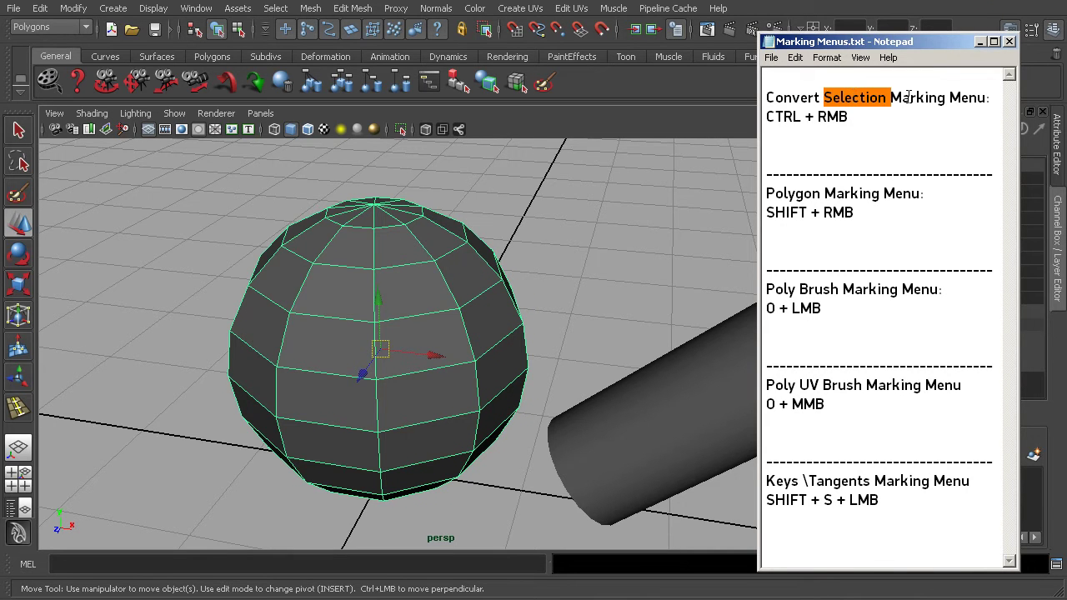
{"action": "left_click_drag", "start_coordinate": [931, 192], "coordinate": [761, 192]}
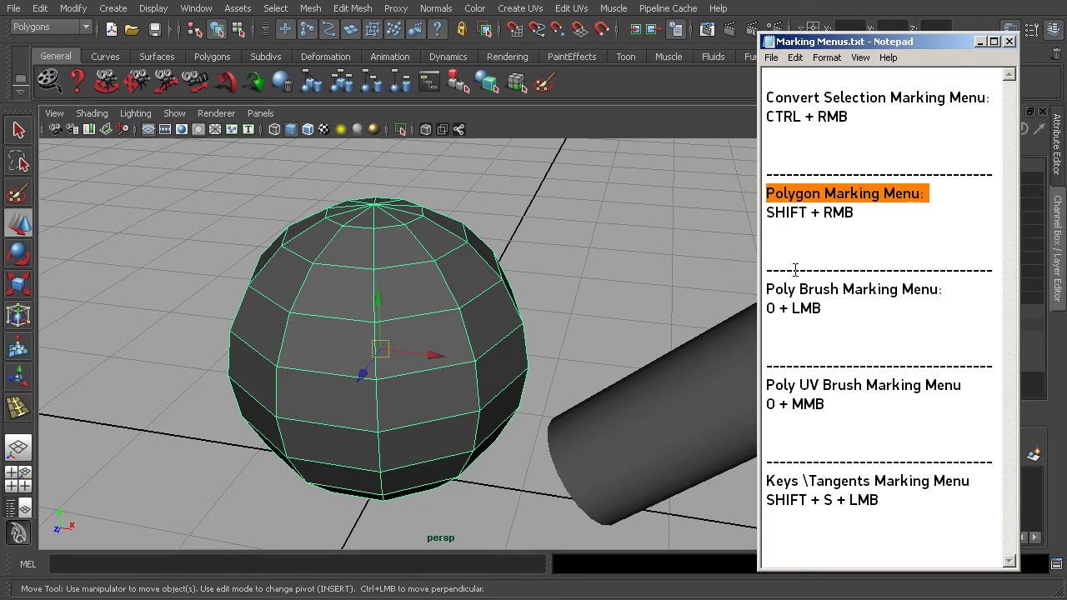
Return to Maya, set the sphere to face selection and select two adjacent faces just above its middle.
{"action": "left_click_drag", "start_coordinate": [418, 353], "coordinate": [395, 337], "text": "alt"}
{"action": "right_click_drag", "start_coordinate": [442, 356], "coordinate": [444, 405]}
{"action": "left_click", "coordinate": [442, 338]}
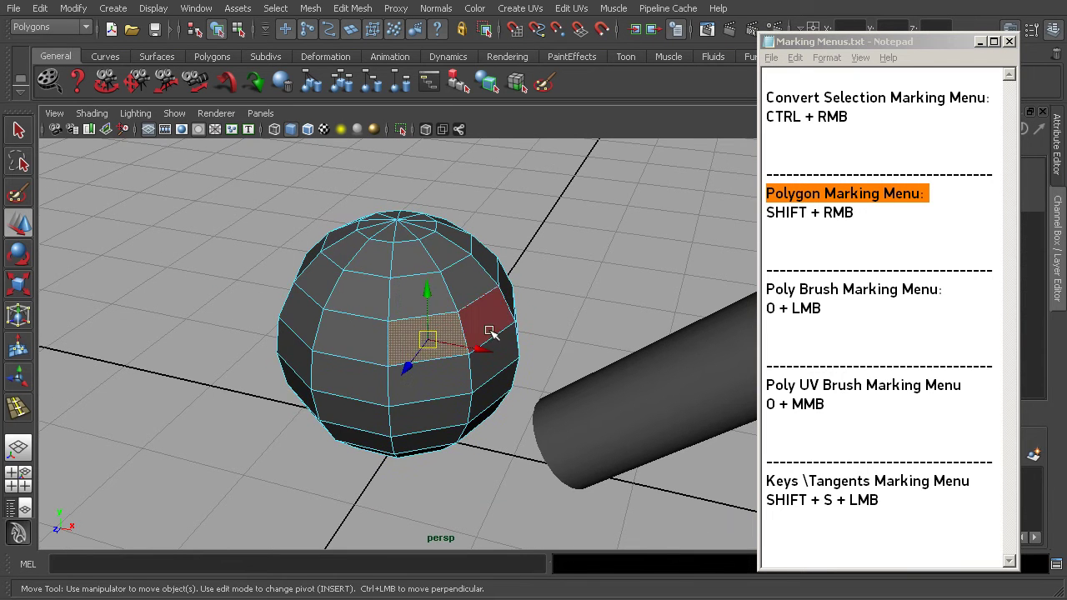
{"action": "left_click", "coordinate": [486, 331], "text": "shift"}
{"action": "left_click_drag", "start_coordinate": [502, 350], "coordinate": [468, 337], "text": "alt"}
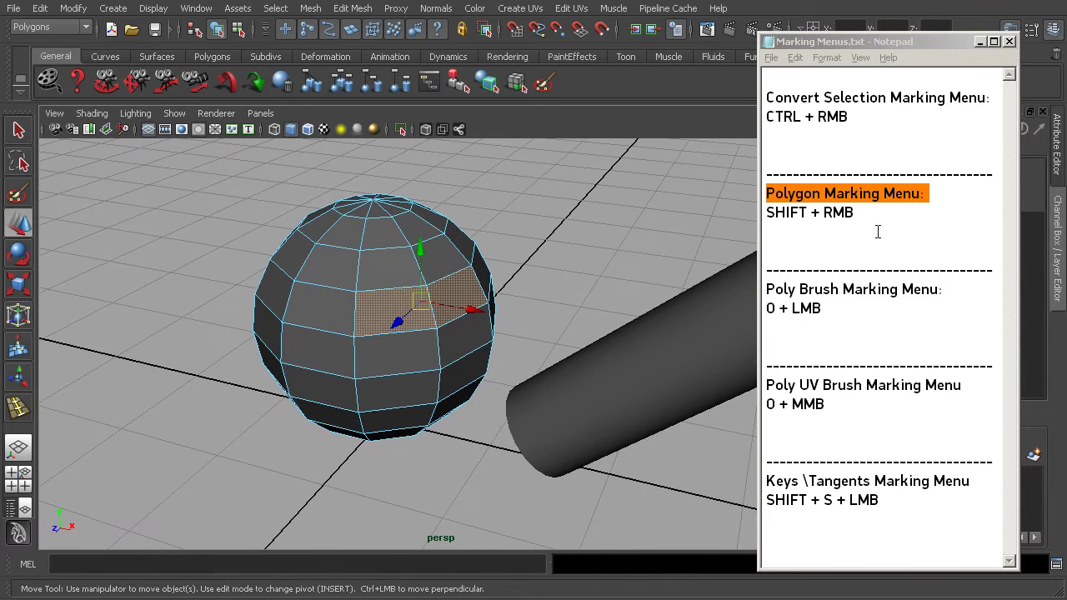
Highlight the shortcut listed under the Polygon Marking Menu heading in the Notepad note.
{"action": "left_click_drag", "start_coordinate": [871, 215], "coordinate": [764, 214]}
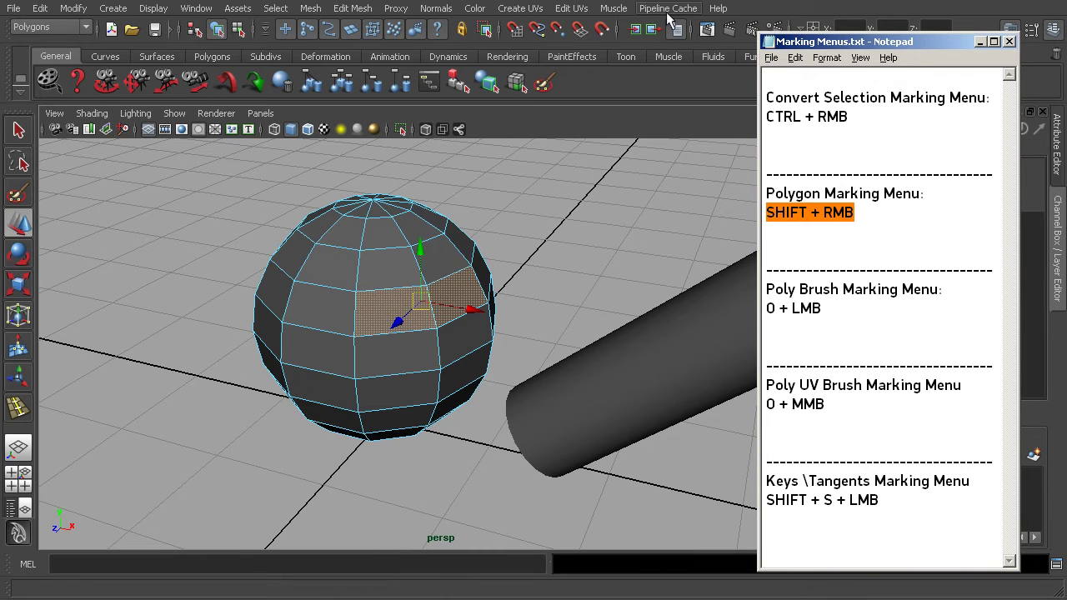
{"action": "left_click", "coordinate": [641, 1]}
Reduce the selection to the right-hand of the two selected faces and pull it outward from the sphere with Extrude Face.
{"action": "middle_click_drag", "start_coordinate": [480, 249], "coordinate": [493, 240], "text": "alt"}
{"action": "right_click", "coordinate": [469, 287], "text": "shift"}
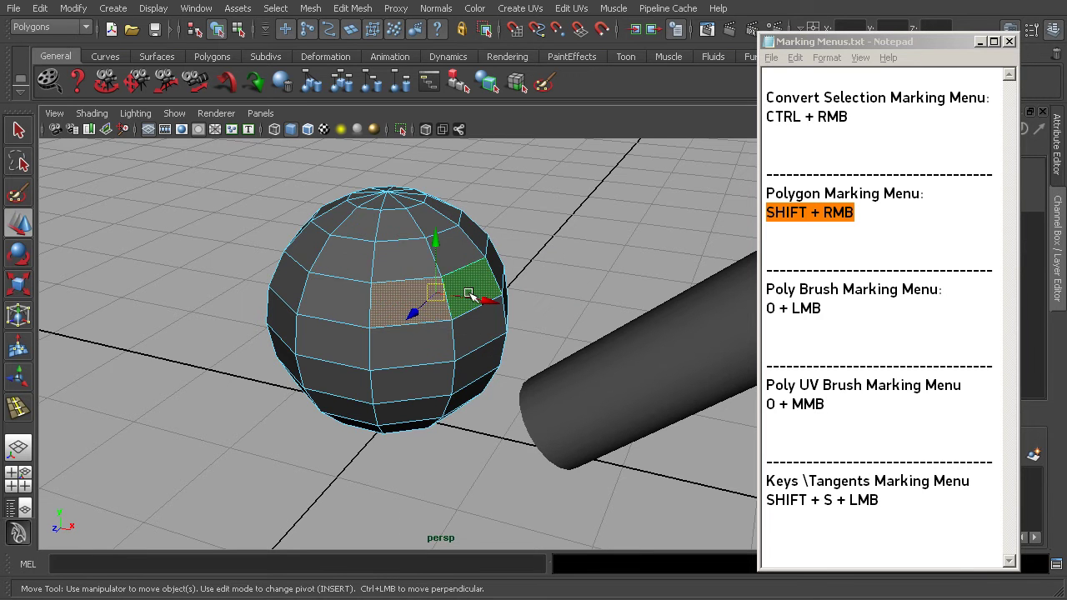
{"action": "left_click", "coordinate": [471, 294]}
{"action": "middle_click_drag", "start_coordinate": [481, 312], "coordinate": [448, 306], "text": "alt"}
{"action": "right_click_drag", "start_coordinate": [448, 306], "coordinate": [488, 310], "text": "alt"}
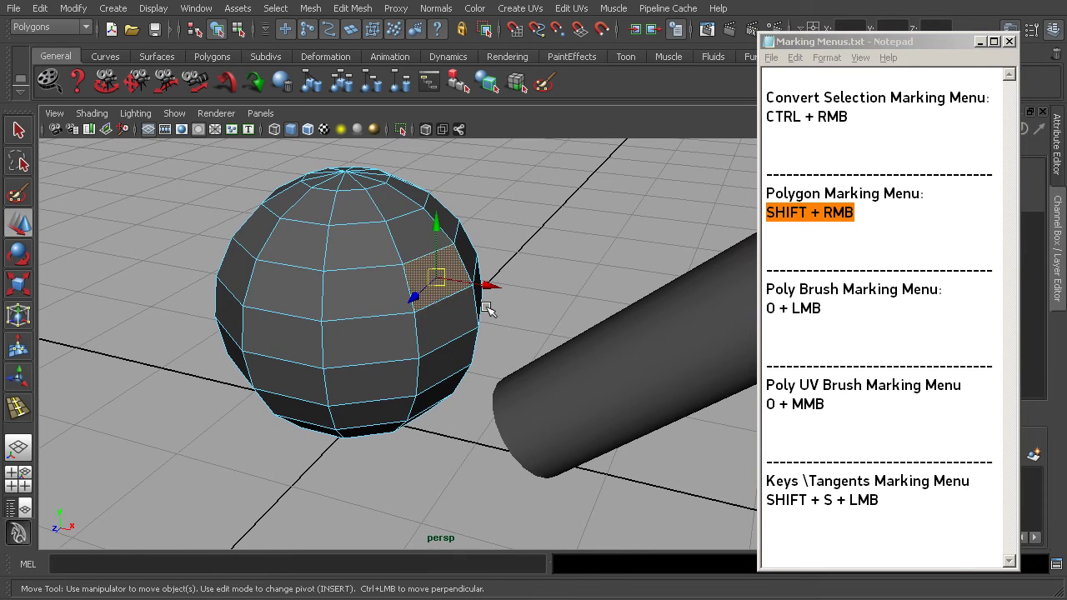
{"action": "right_click", "coordinate": [440, 273], "text": "shift"}
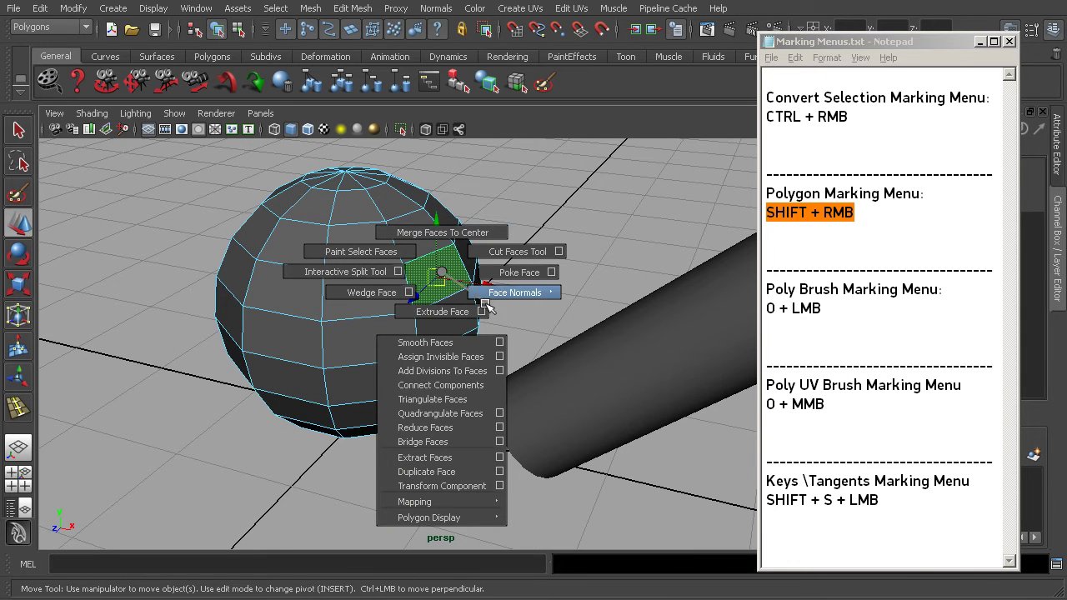
{"action": "left_click", "coordinate": [455, 314]}
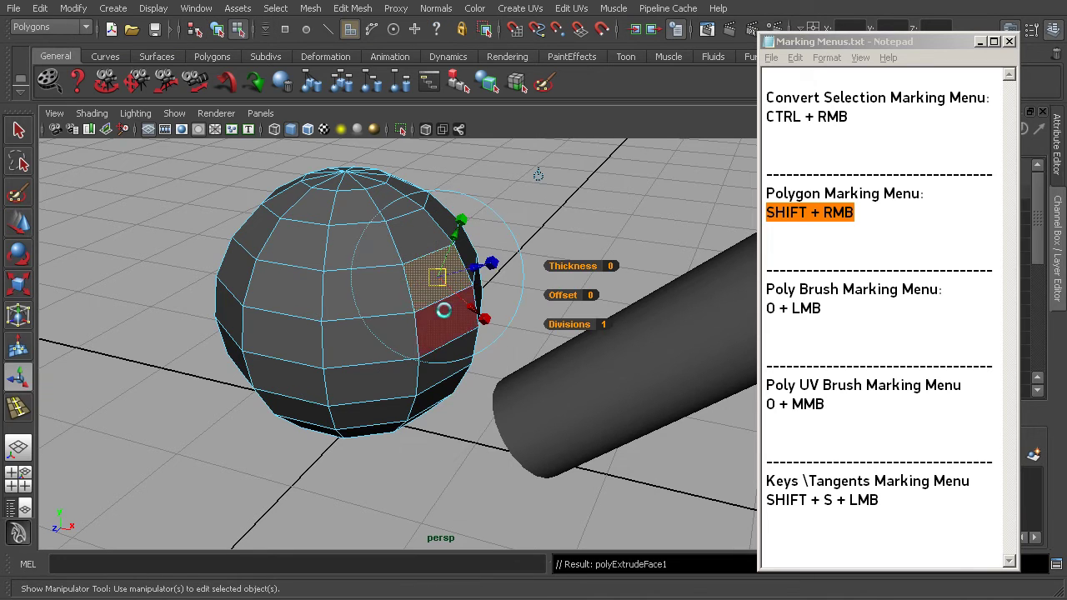
{"action": "left_click_drag", "start_coordinate": [490, 264], "coordinate": [510, 257]}
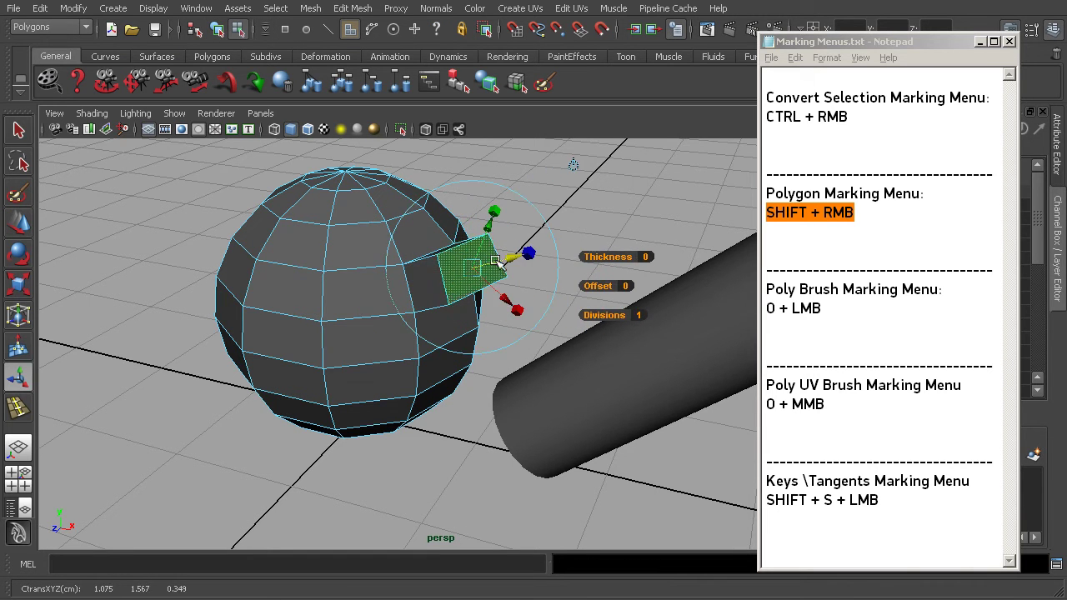
Select two vertically adjacent faces on the sphere's left side, detach them with Extract Faces and pull them away from the sphere.
{"action": "key", "text": "t"}
{"action": "left_click", "coordinate": [292, 273]}
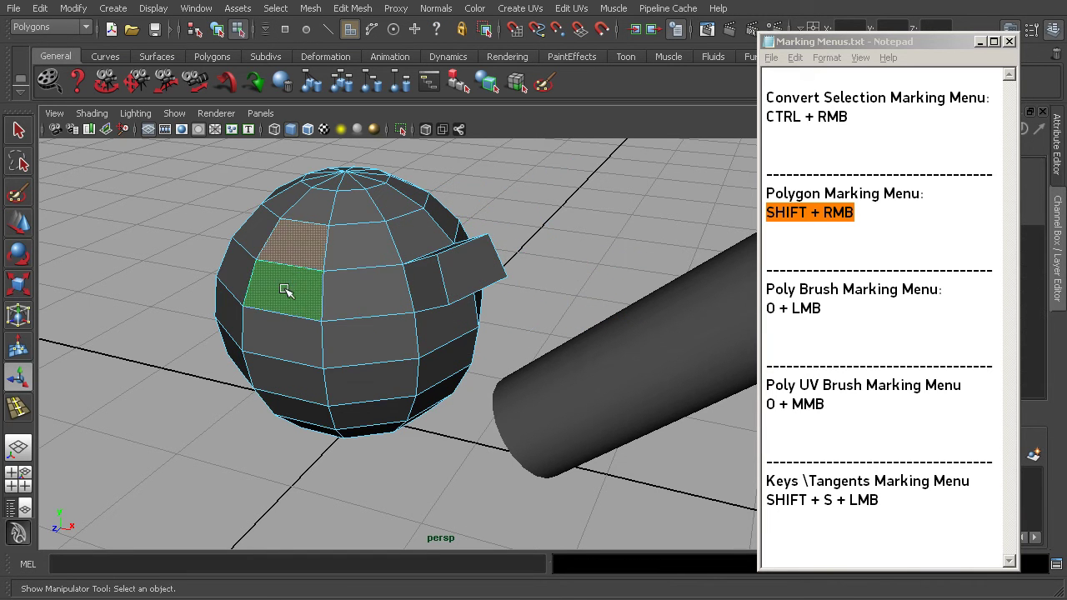
{"action": "right_click", "coordinate": [298, 273], "text": "shift"}
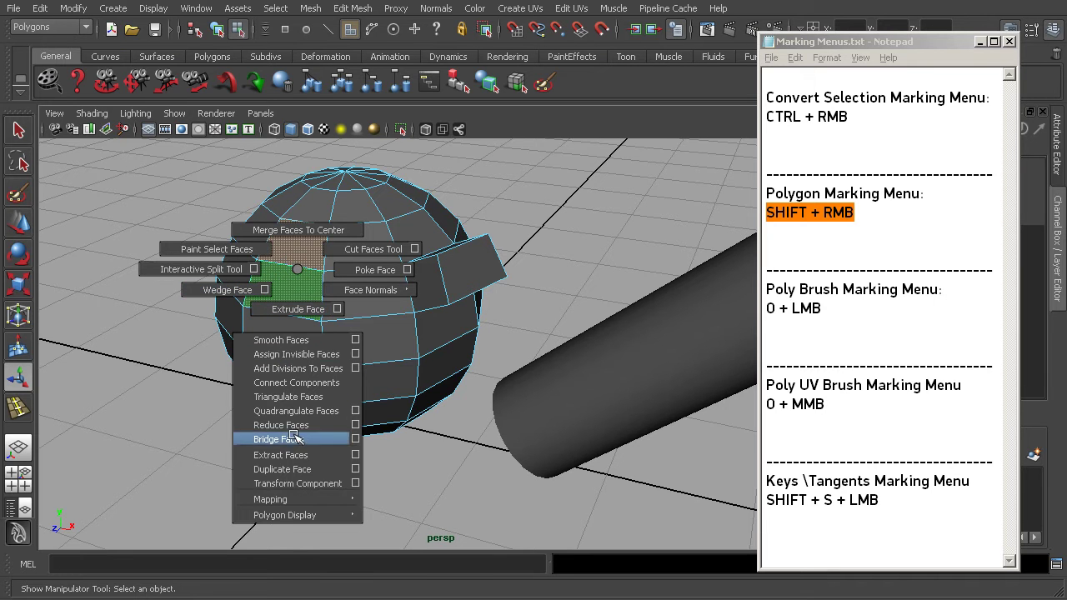
{"action": "right_click_drag", "start_coordinate": [295, 455], "coordinate": [295, 455], "text": "shift"}
{"action": "left_click_drag", "start_coordinate": [332, 387], "coordinate": [162, 275], "text": "alt"}
{"action": "left_click_drag", "start_coordinate": [280, 307], "coordinate": [365, 313], "text": "alt"}
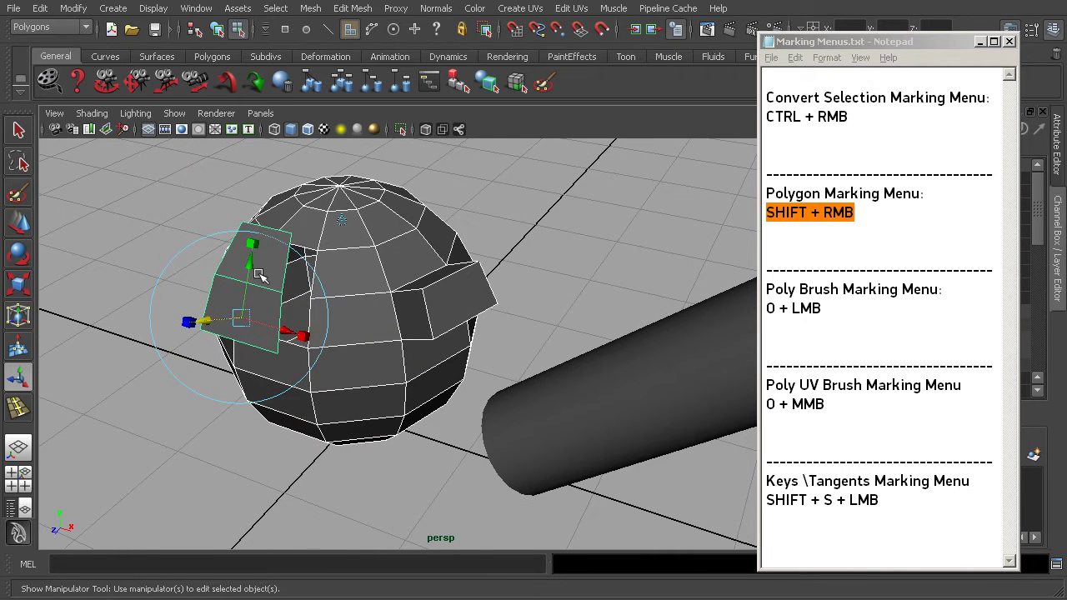
{"action": "left_click", "coordinate": [350, 8]}
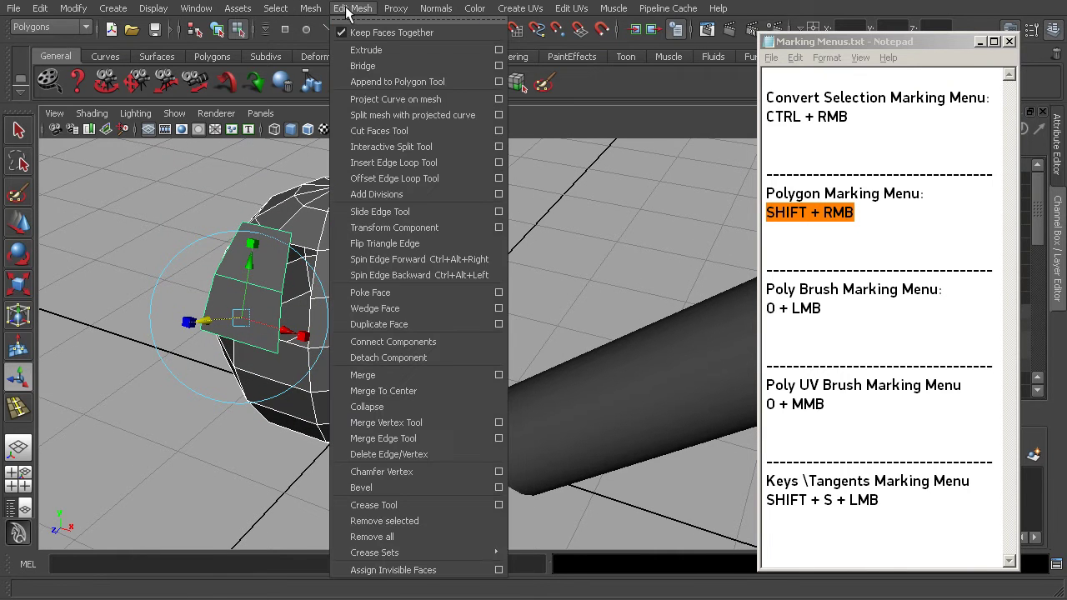
{"action": "mouse_move", "coordinate": [320, 10]}
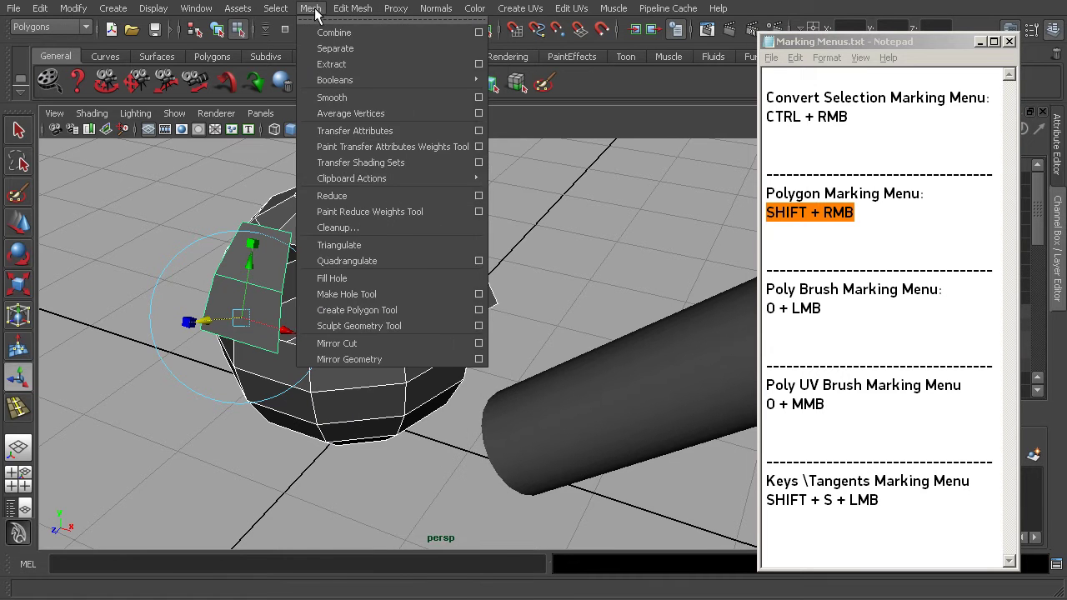
{"action": "left_click", "coordinate": [316, 10]}
Switch the sphere to edge selection and select three edges bordering one face beside the extruded block.
{"action": "left_click_drag", "start_coordinate": [395, 332], "coordinate": [406, 332], "text": "alt"}
{"action": "left_click_drag", "start_coordinate": [391, 270], "coordinate": [357, 267], "text": "alt"}
{"action": "right_click_drag", "start_coordinate": [357, 267], "coordinate": [369, 231]}
{"action": "left_click_drag", "start_coordinate": [369, 231], "coordinate": [425, 244], "text": "alt"}
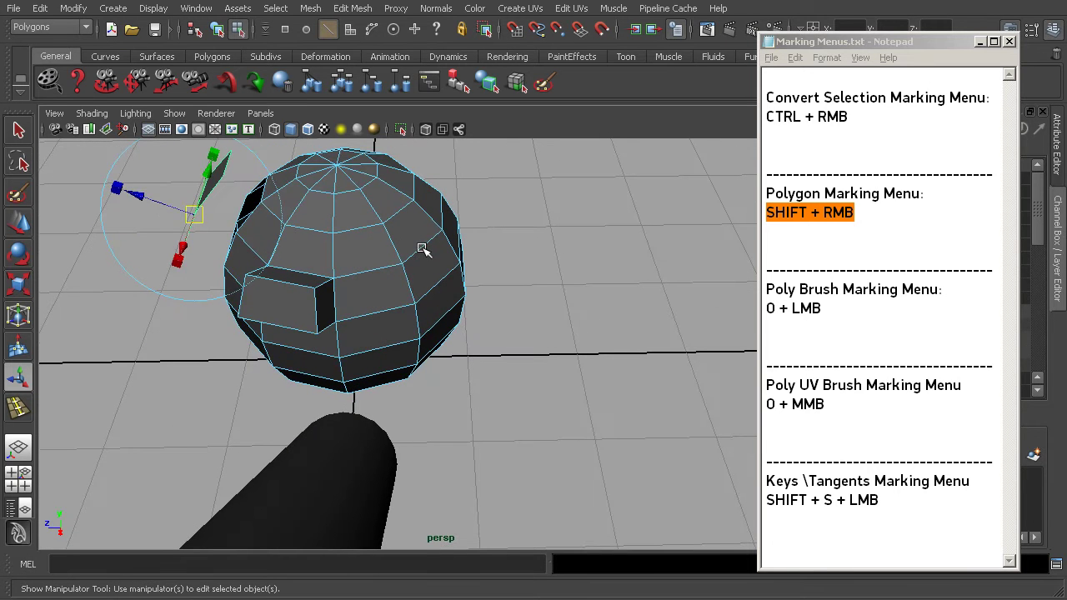
{"action": "left_click", "coordinate": [424, 250]}
{"action": "left_click", "coordinate": [421, 246]}
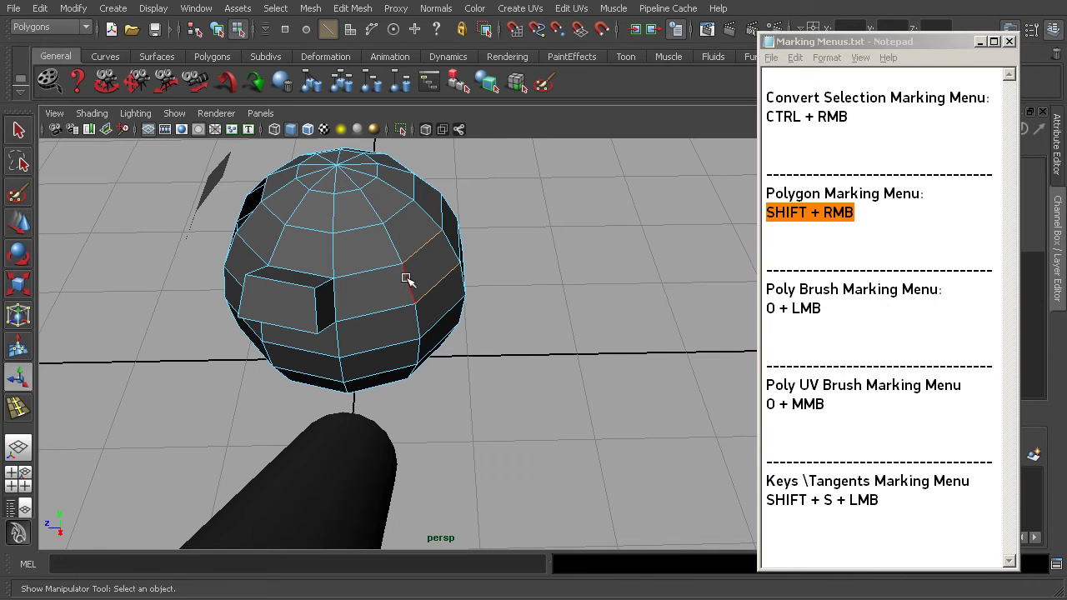
{"action": "right_click_drag", "start_coordinate": [450, 295], "coordinate": [434, 300], "text": "alt"}
{"action": "middle_click_drag", "start_coordinate": [400, 253], "coordinate": [400, 272], "text": "alt"}
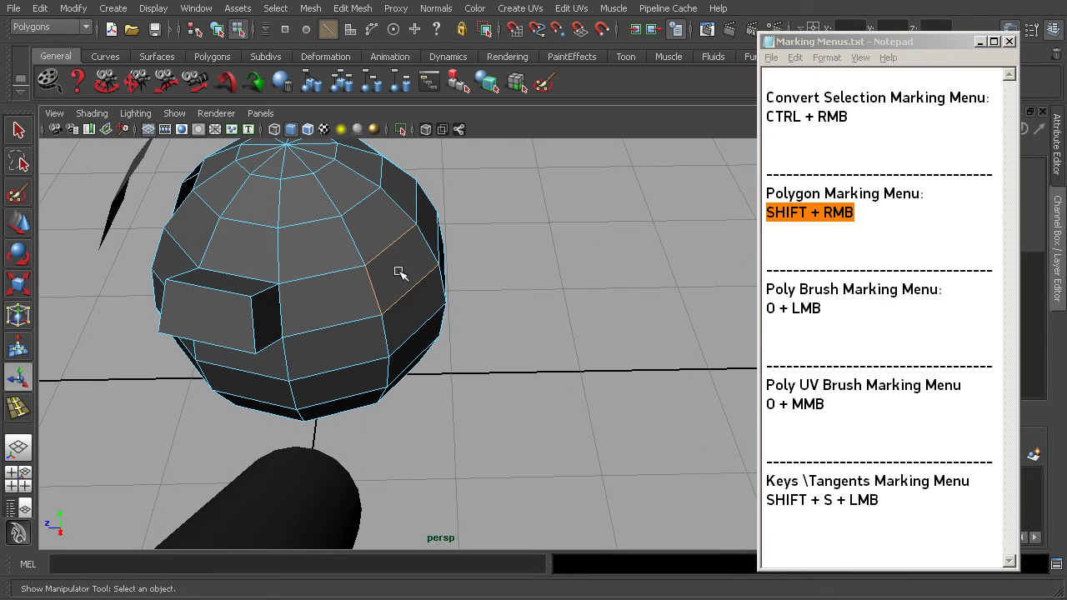
Examine the polygon editing commands offered for the selected edges and compare them with the Edit Mesh commands.
{"action": "right_click", "coordinate": [398, 272], "text": "shift"}
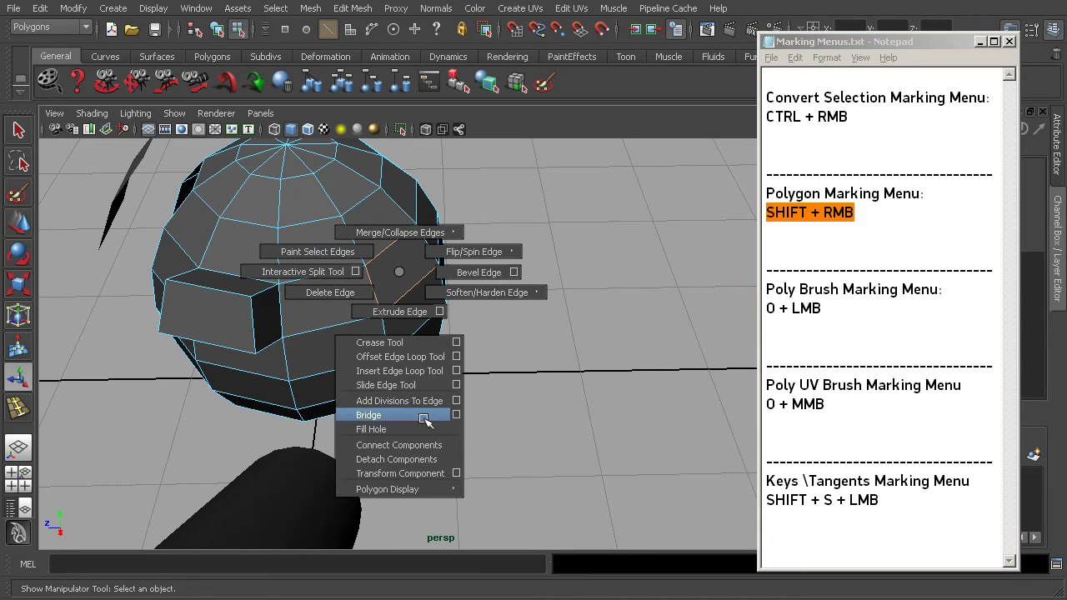
{"action": "right_click_drag", "start_coordinate": [400, 275], "coordinate": [401, 278], "text": "shift"}
{"action": "left_click_drag", "start_coordinate": [400, 278], "coordinate": [393, 311], "text": "alt"}
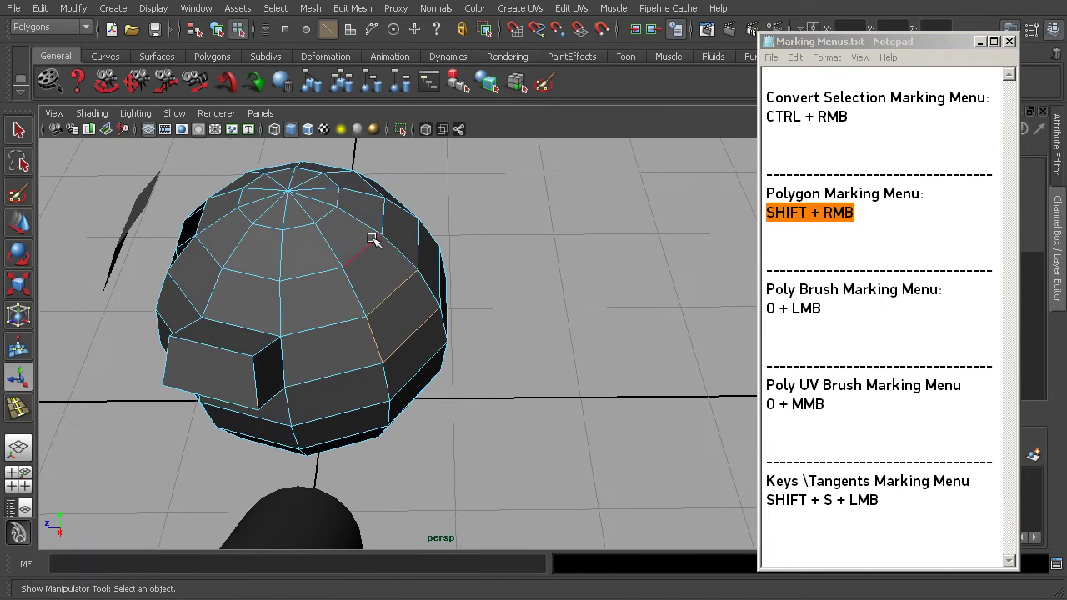
{"action": "left_click", "coordinate": [348, 8]}
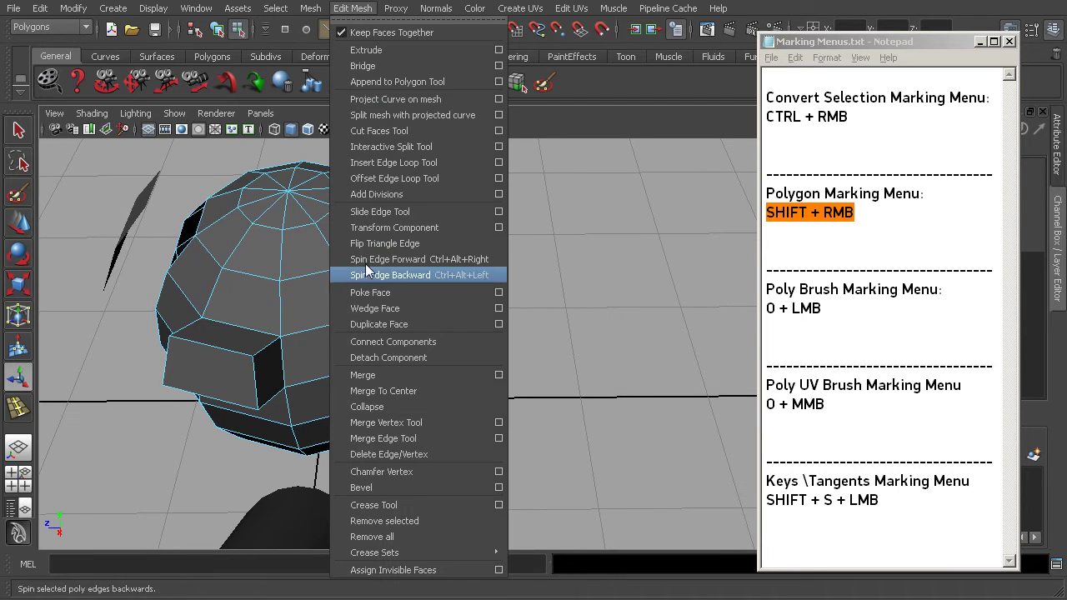
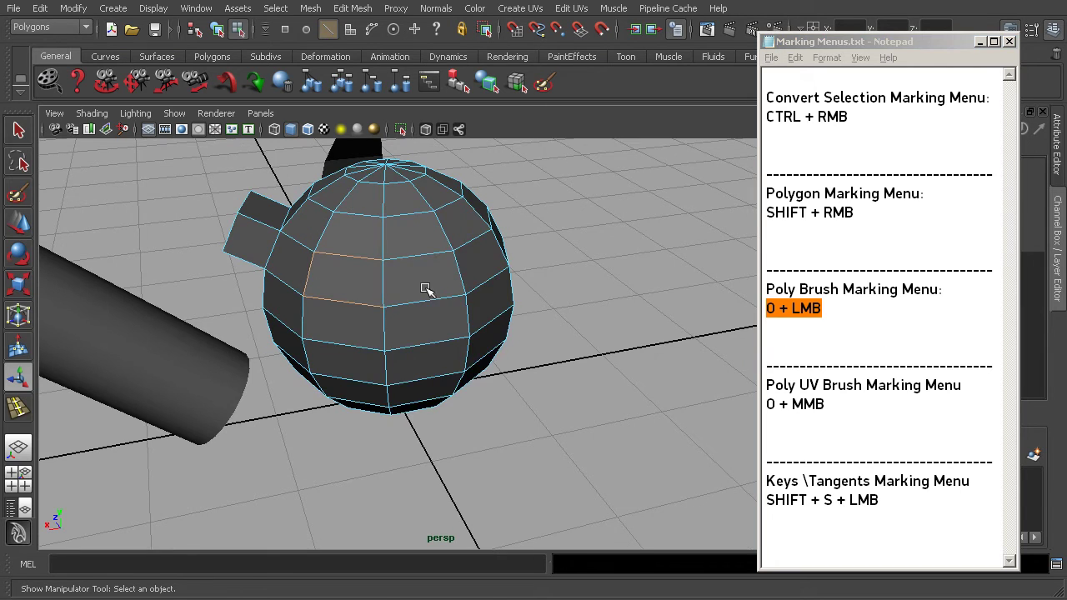
Select the face beside the highlighted edges, start the Poly Brush selection tool and reduce its brush radius.
{"action": "left_click", "coordinate": [426, 250]}
{"action": "left_click", "coordinate": [432, 281]}
{"action": "mouse_move", "coordinate": [441, 314]}
{"action": "left_mouse_down", "text": "alt"}
{"action": "mouse_move", "coordinate": [425, 315]}
{"action": "mouse_move", "coordinate": [440, 316]}
{"action": "left_mouse_up", "text": "alt"}
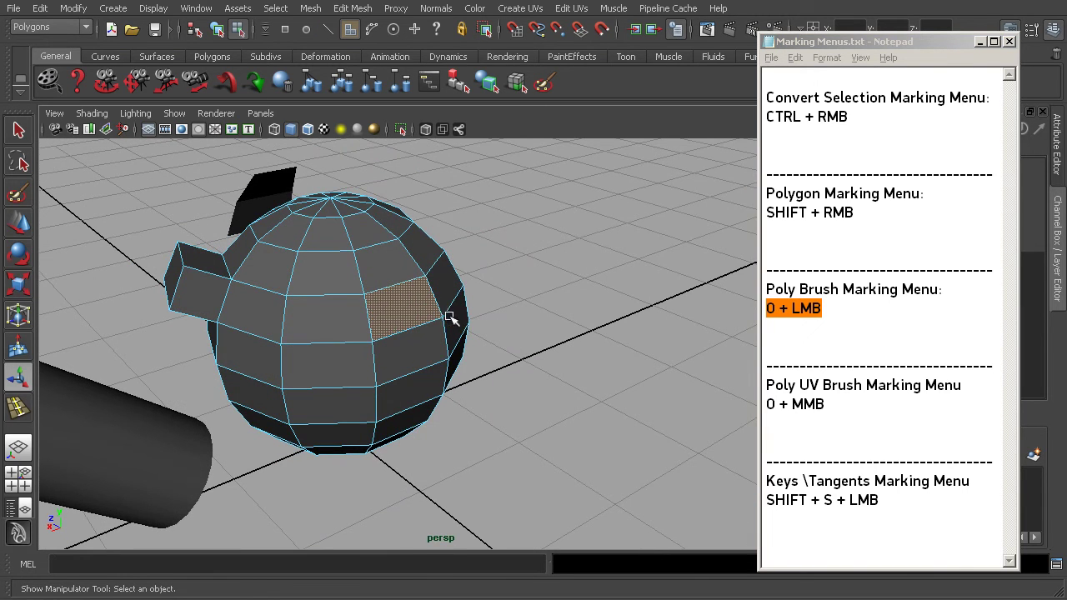
{"action": "left_click", "coordinate": [407, 308]}
{"action": "mouse_move", "coordinate": [408, 308]}
{"action": "left_mouse_down"}
{"action": "mouse_move", "coordinate": [412, 280]}
{"action": "mouse_move", "coordinate": [417, 322]}
{"action": "mouse_move", "coordinate": [420, 311]}
{"action": "mouse_move", "coordinate": [367, 283]}
{"action": "mouse_move", "coordinate": [408, 306]}
{"action": "left_mouse_up"}
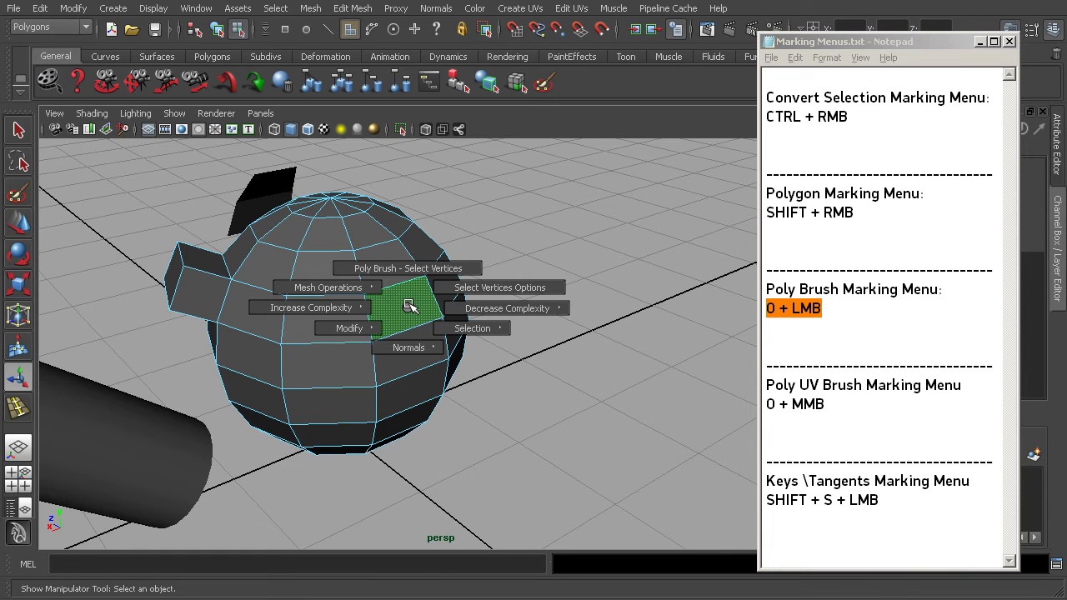
{"action": "mouse_move", "coordinate": [410, 306]}
{"action": "left_mouse_down"}
{"action": "mouse_move", "coordinate": [341, 326]}
{"action": "mouse_move", "coordinate": [369, 323]}
{"action": "mouse_move", "coordinate": [431, 288]}
{"action": "mouse_move", "coordinate": [360, 283]}
{"action": "mouse_move", "coordinate": [368, 269]}
{"action": "mouse_move", "coordinate": [413, 260]}
{"action": "mouse_move", "coordinate": [403, 240]}
{"action": "left_mouse_up"}
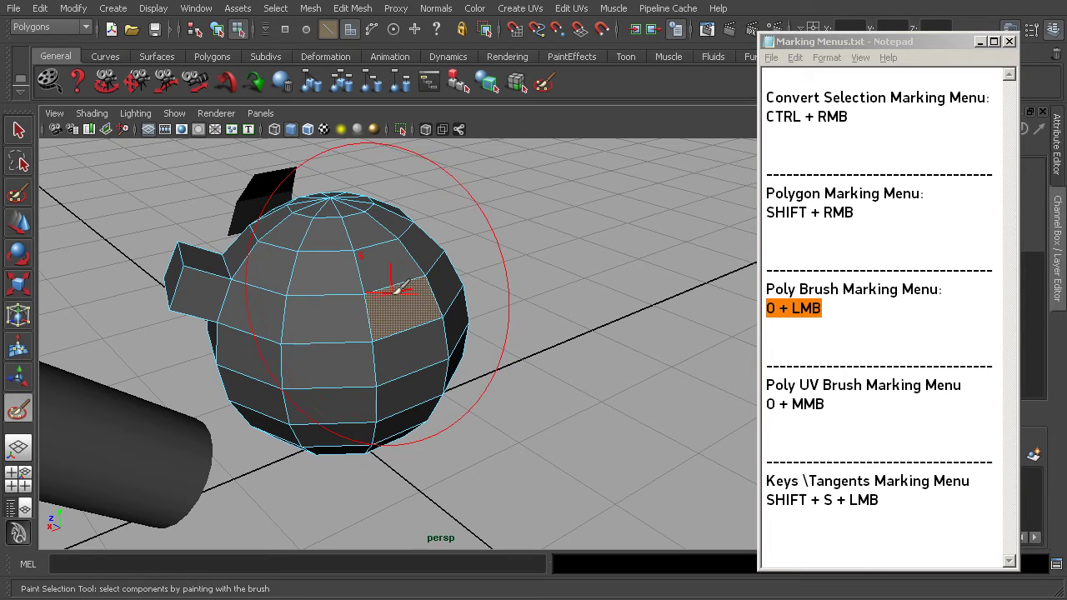
{"action": "key", "text": "b"}
{"action": "left_click_drag", "start_coordinate": [404, 292], "coordinate": [306, 297]}
Apply the face extrusion brush, painting across a band of neighbouring faces around the sphere's middle.
{"action": "key", "text": "g"}
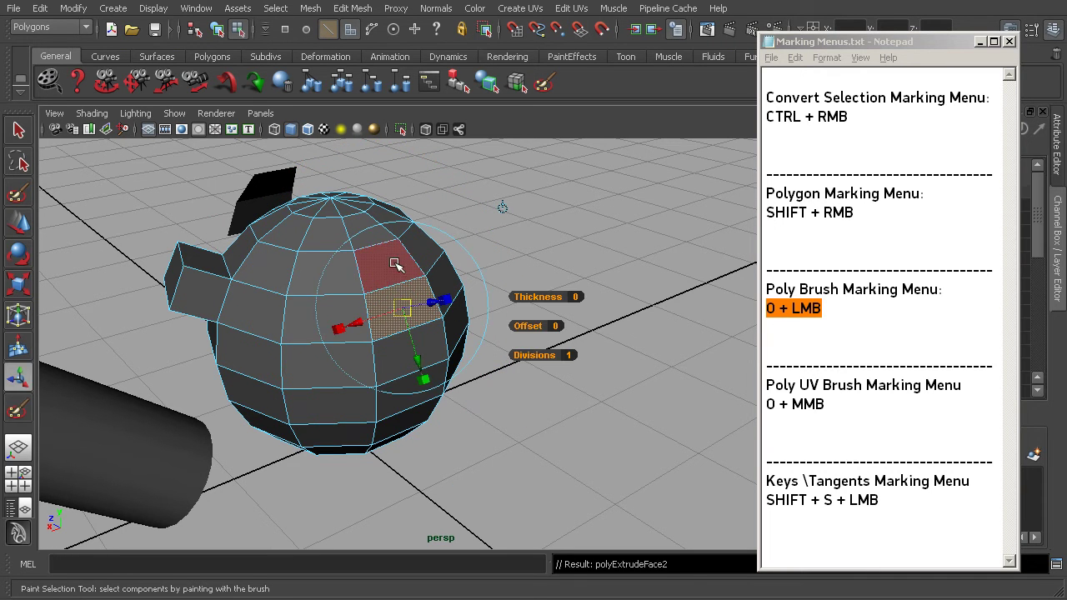
{"action": "left_click", "coordinate": [376, 268]}
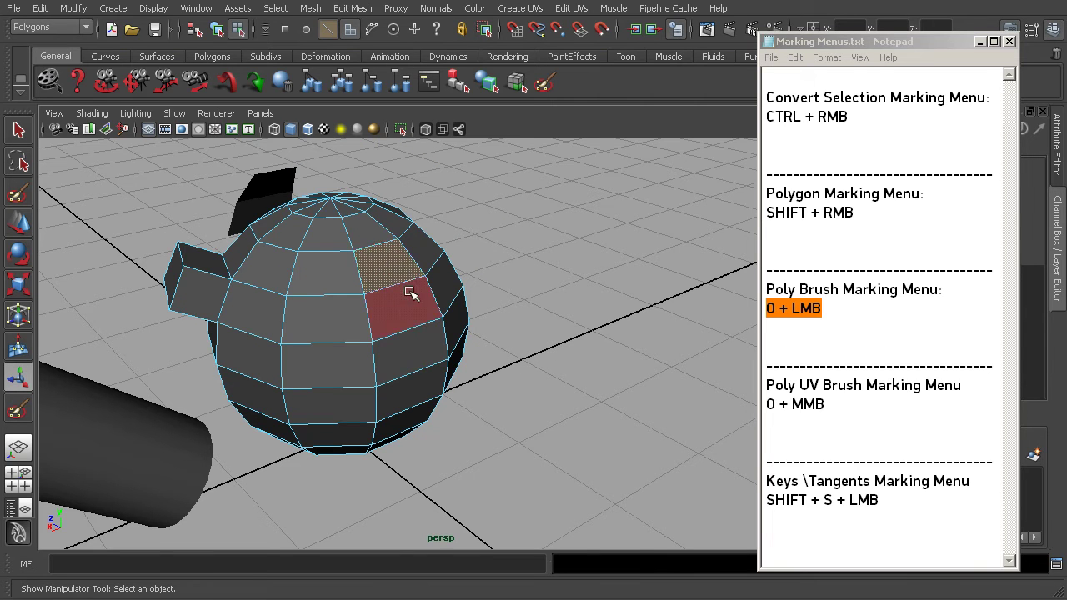
{"action": "left_click", "coordinate": [389, 293]}
{"action": "left_click", "coordinate": [375, 286]}
{"action": "mouse_move", "coordinate": [375, 286]}
{"action": "left_mouse_down"}
{"action": "mouse_move", "coordinate": [335, 290]}
{"action": "mouse_move", "coordinate": [347, 255]}
{"action": "mouse_move", "coordinate": [374, 257]}
{"action": "mouse_move", "coordinate": [336, 298]}
{"action": "mouse_move", "coordinate": [337, 364]}
{"action": "left_mouse_up"}
{"action": "mouse_move", "coordinate": [425, 358]}
{"action": "left_mouse_down"}
{"action": "mouse_move", "coordinate": [415, 307]}
{"action": "mouse_move", "coordinate": [465, 286]}
{"action": "mouse_move", "coordinate": [467, 312]}
{"action": "left_mouse_up"}
{"action": "key", "text": "ctrl+e"}
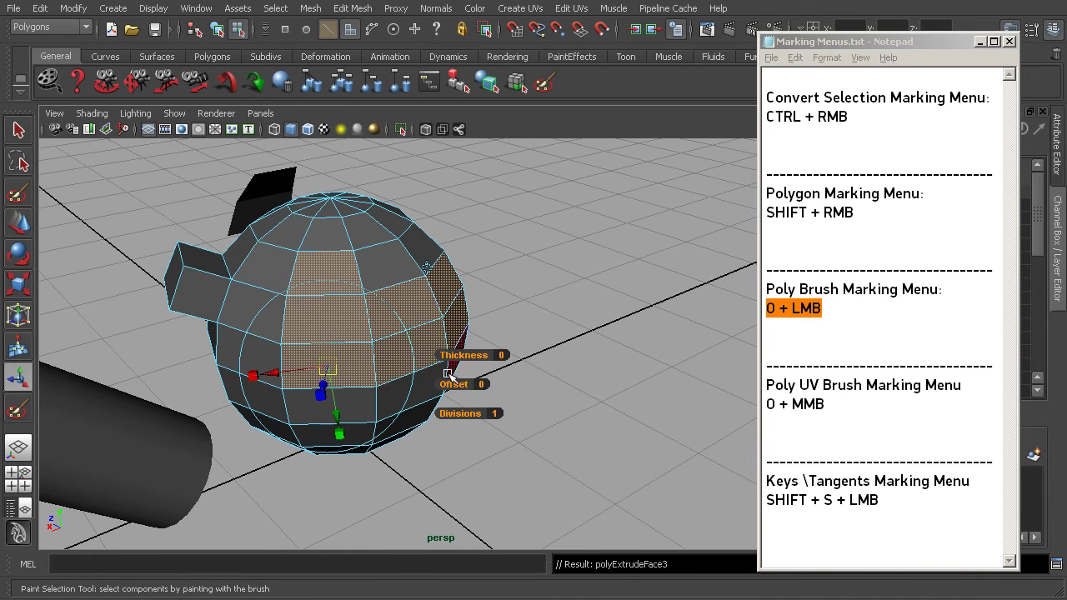
Pull the painted faces outward from the sphere to an extrusion thickness of about 0.8.
{"action": "left_click_drag", "start_coordinate": [408, 406], "coordinate": [340, 428], "text": "alt"}
{"action": "left_click_drag", "start_coordinate": [294, 363], "coordinate": [265, 376]}
{"action": "key", "text": "ctrl+z"}
{"action": "left_click_drag", "start_coordinate": [456, 330], "coordinate": [306, 334]}
{"action": "middle_click_drag", "start_coordinate": [401, 345], "coordinate": [350, 355], "text": "alt"}
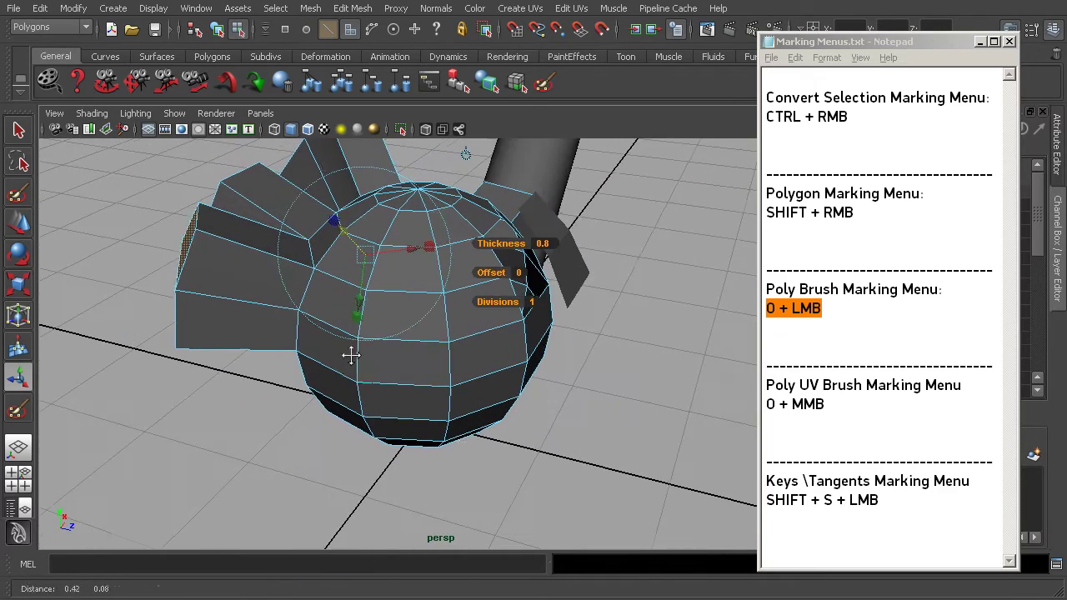
Switch the Poly Brush to bevelling, paint-select the edges around the middle of the sphere's plain side and bevel them.
{"action": "left_click", "coordinate": [469, 318]}
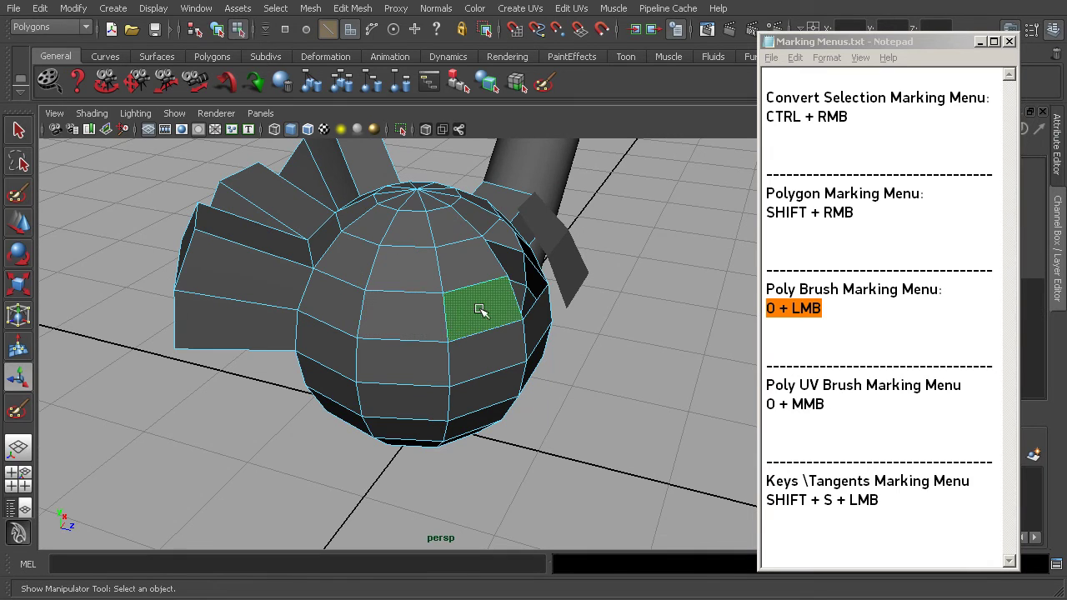
{"action": "left_click", "coordinate": [481, 312]}
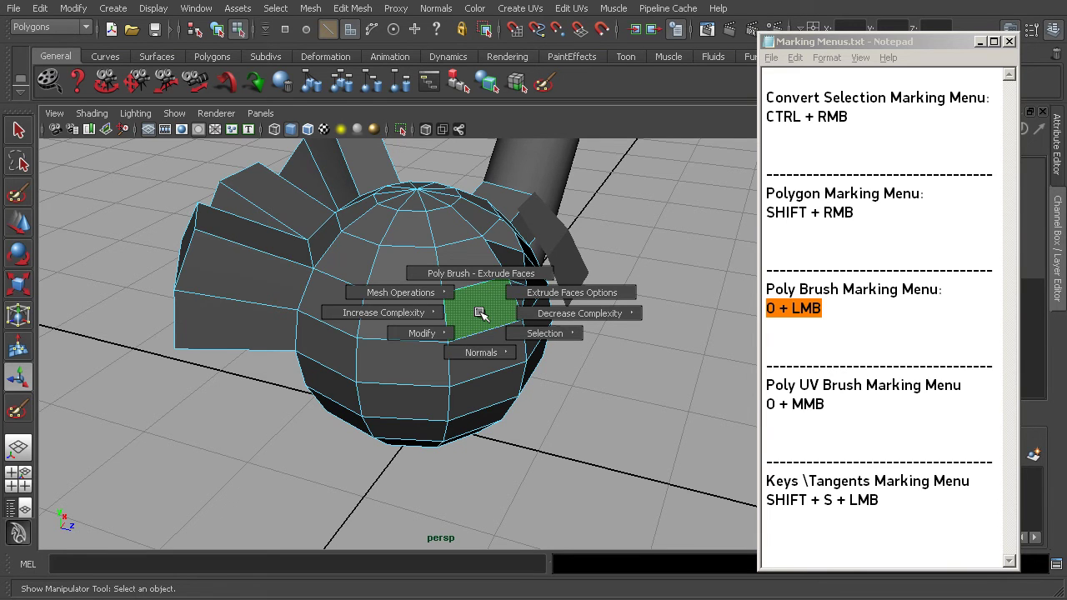
{"action": "mouse_move", "coordinate": [481, 313]}
{"action": "left_mouse_down"}
{"action": "mouse_move", "coordinate": [443, 315]}
{"action": "mouse_move", "coordinate": [420, 297]}
{"action": "mouse_move", "coordinate": [455, 313]}
{"action": "mouse_move", "coordinate": [440, 314]}
{"action": "mouse_move", "coordinate": [436, 350]}
{"action": "mouse_move", "coordinate": [443, 335]}
{"action": "left_mouse_up"}
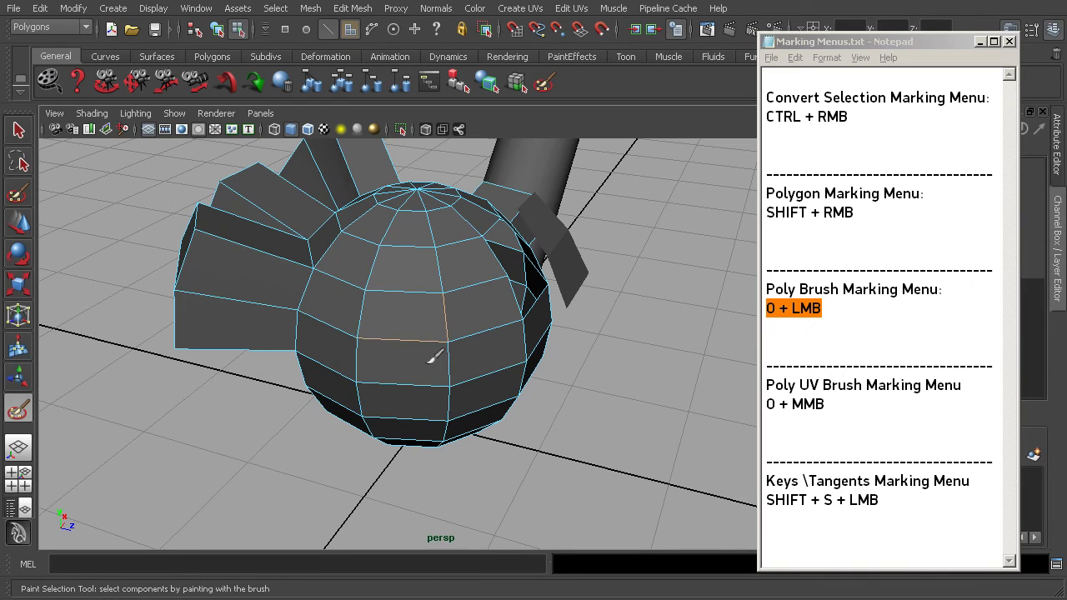
{"action": "mouse_move", "coordinate": [480, 343]}
{"action": "left_mouse_down"}
{"action": "mouse_move", "coordinate": [492, 319]}
{"action": "mouse_move", "coordinate": [473, 273]}
{"action": "left_mouse_up"}
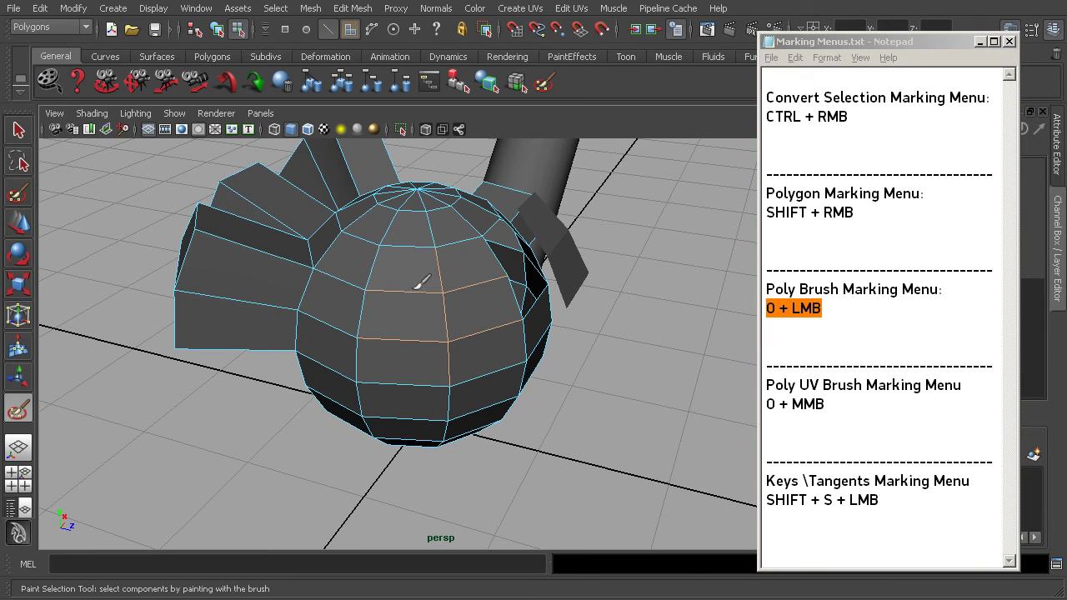
{"action": "key", "text": "g"}
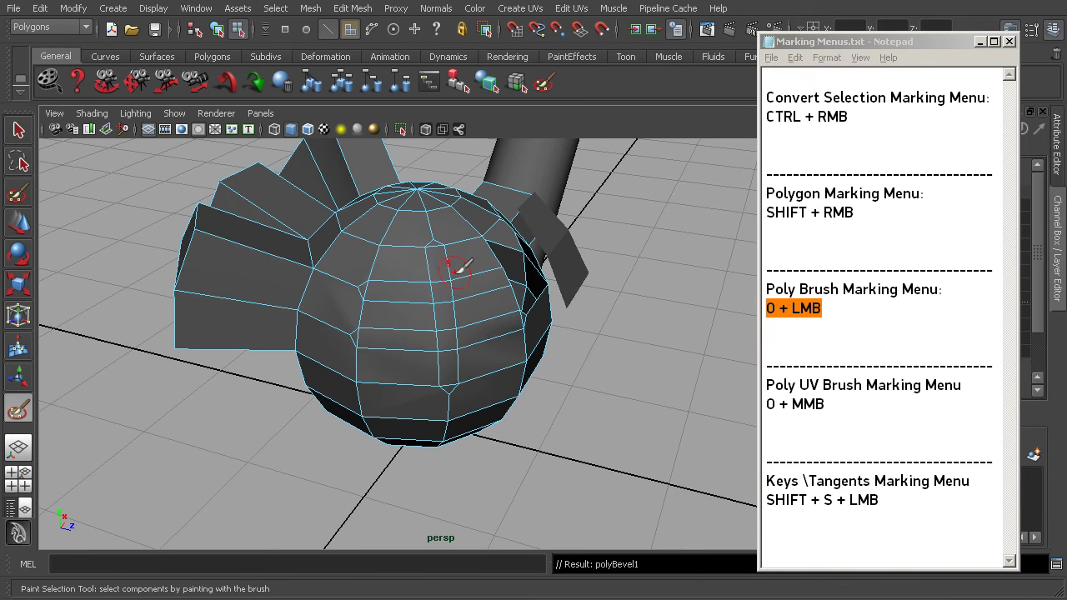
{"action": "left_click_drag", "start_coordinate": [450, 333], "coordinate": [511, 346], "text": "alt"}
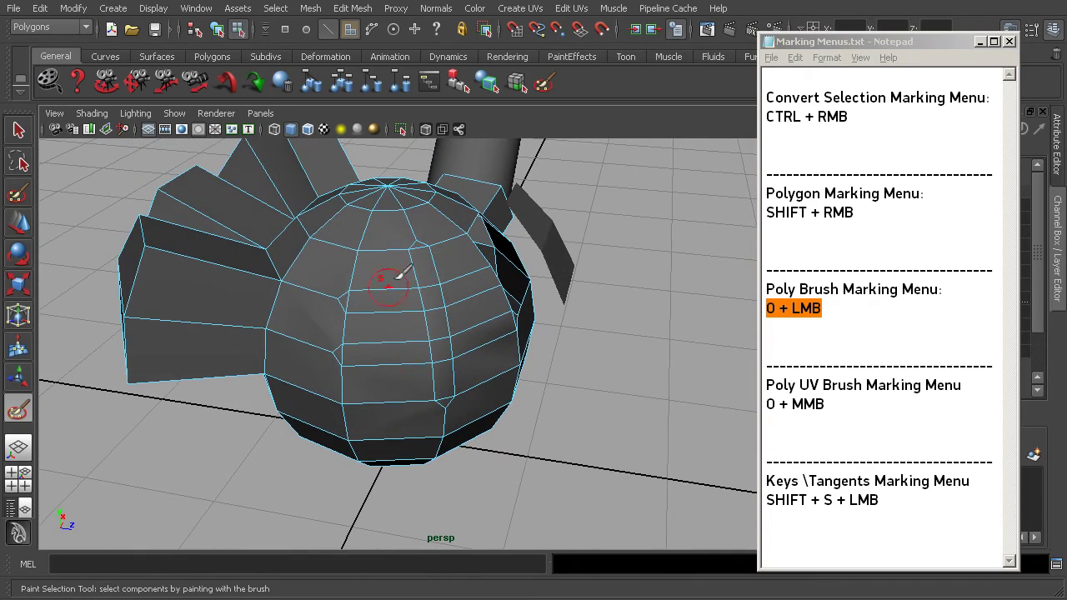
{"action": "mouse_move", "coordinate": [428, 336]}
{"action": "left_mouse_down", "text": "alt"}
{"action": "mouse_move", "coordinate": [405, 309]}
{"action": "mouse_move", "coordinate": [407, 283]}
{"action": "left_mouse_up", "text": "alt"}
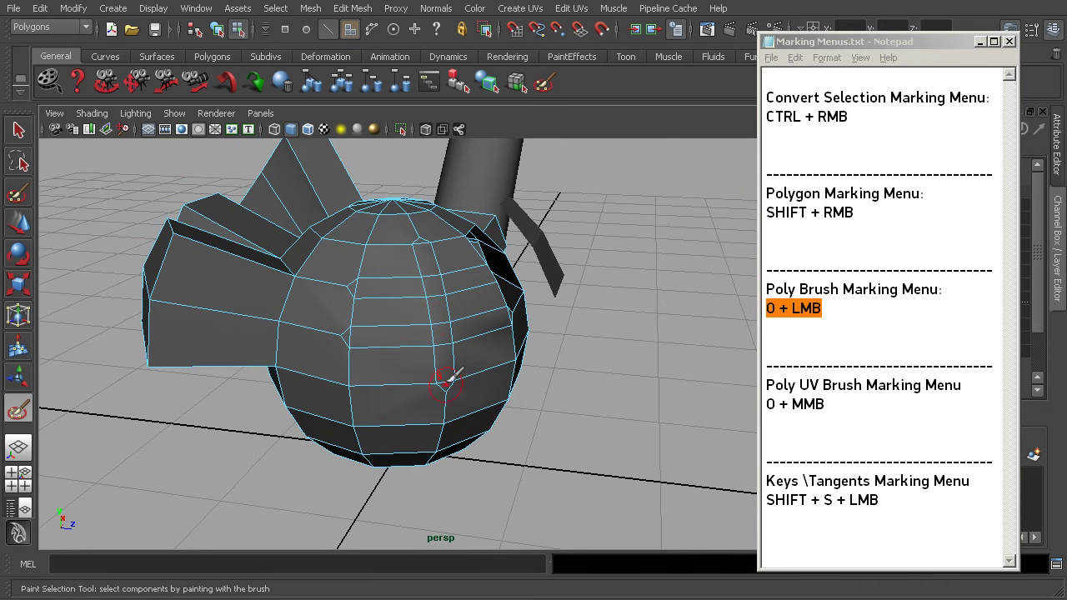
{"action": "left_click_drag", "start_coordinate": [460, 362], "coordinate": [498, 366], "text": "alt"}
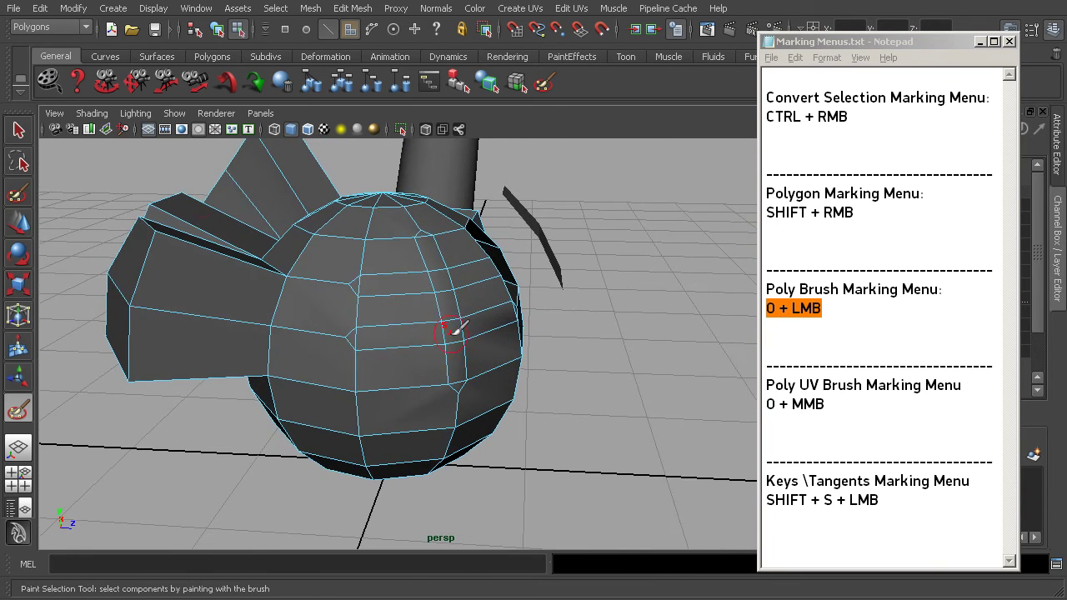
{"action": "key", "text": "q"}
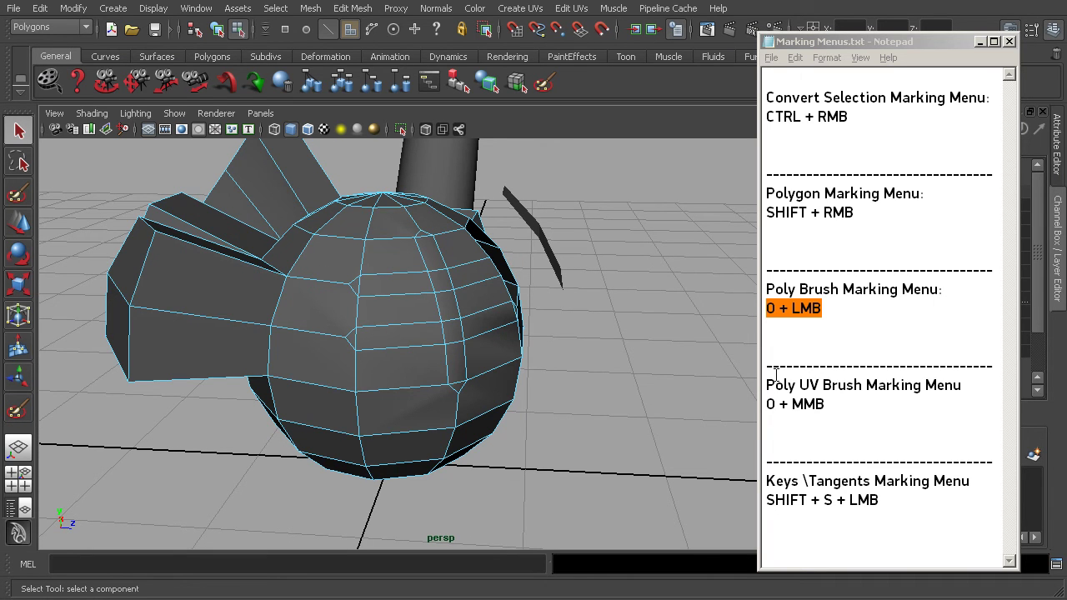
Highlight the "Poly UV Brush Marking Menu" heading in the Notepad note.
{"action": "left_click", "coordinate": [854, 384]}
{"action": "left_click_drag", "start_coordinate": [970, 385], "coordinate": [763, 385]}
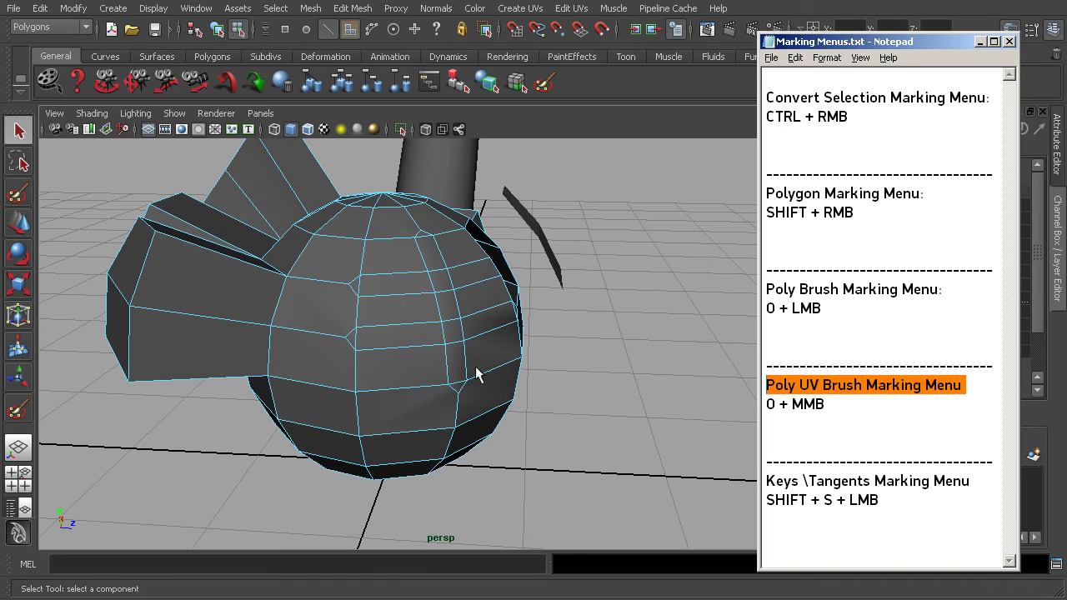
Return to Maya, switch the sphere back to object selection mode and select the slanted cylinder.
{"action": "left_click_drag", "start_coordinate": [491, 316], "coordinate": [350, 432], "text": "alt"}
{"action": "middle_click_drag", "start_coordinate": [586, 392], "coordinate": [357, 338], "text": "alt"}
{"action": "left_click", "coordinate": [517, 315]}
{"action": "middle_click_drag", "start_coordinate": [509, 335], "coordinate": [452, 346], "text": "alt"}
{"action": "right_click_drag", "start_coordinate": [494, 322], "coordinate": [528, 285]}
{"action": "left_click", "coordinate": [528, 286]}
{"action": "left_click_drag", "start_coordinate": [535, 342], "coordinate": [462, 319], "text": "alt"}
{"action": "middle_click_drag", "start_coordinate": [533, 347], "coordinate": [488, 322], "text": "alt"}
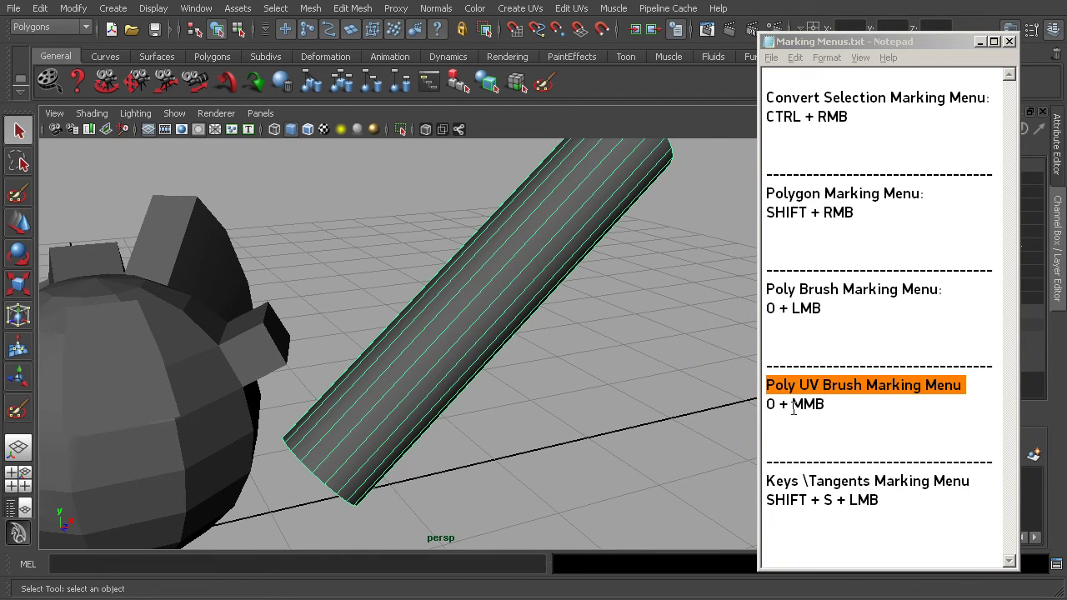
Highlight the "O + MMB" shortcut in the Notepad note and return to the Maya viewport.
{"action": "left_click", "coordinate": [826, 404]}
{"action": "left_click_drag", "start_coordinate": [826, 404], "coordinate": [768, 404]}
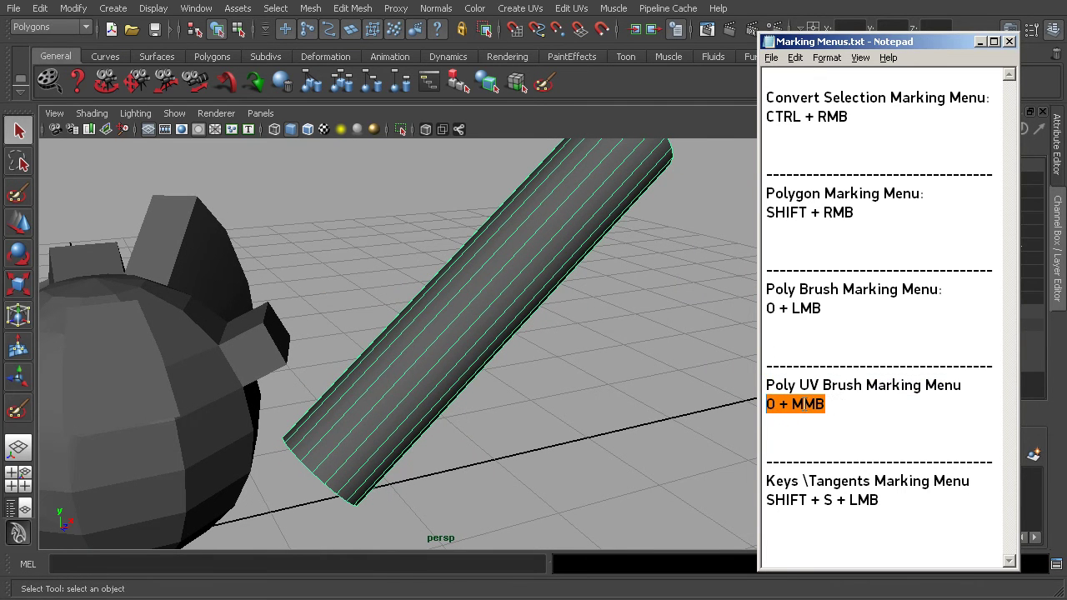
{"action": "left_click", "coordinate": [461, 307]}
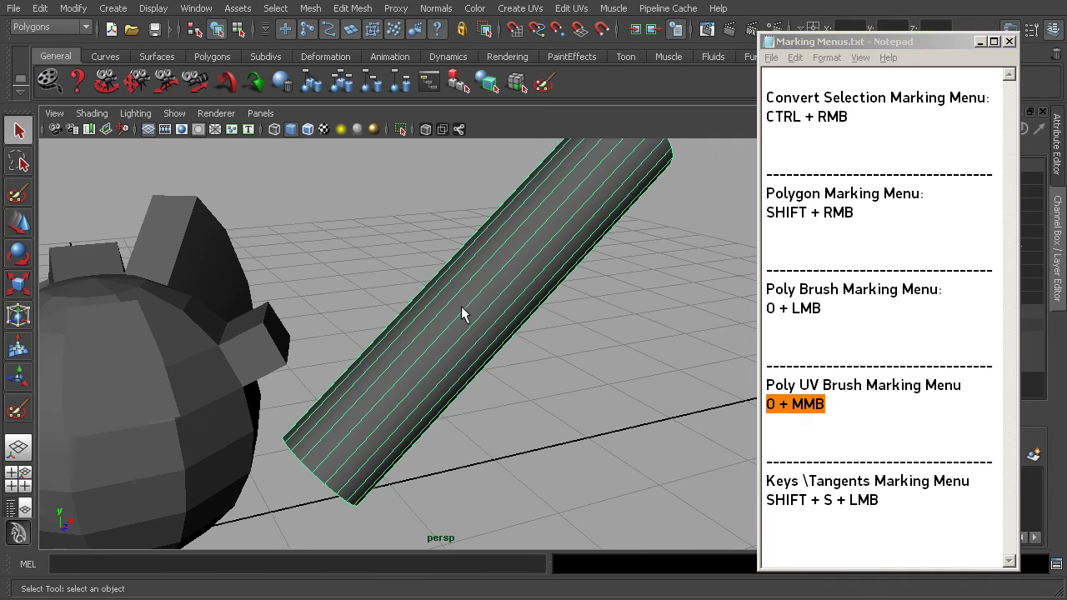
Use the Poly UV Brush to paint over the slanted cylinder's faces and apply a cylindrical UV projection to them.
{"action": "middle_click", "coordinate": [506, 294]}
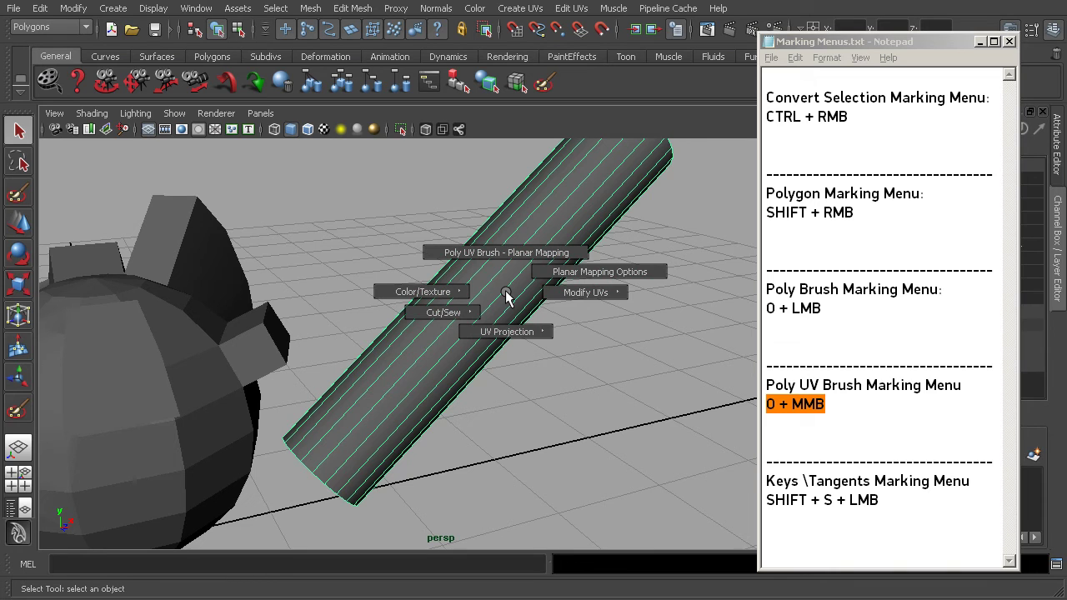
{"action": "mouse_move", "coordinate": [506, 294]}
{"action": "middle_mouse_down"}
{"action": "mouse_move", "coordinate": [548, 298]}
{"action": "mouse_move", "coordinate": [532, 306]}
{"action": "mouse_move", "coordinate": [534, 263]}
{"action": "middle_mouse_up"}
{"action": "middle_click", "coordinate": [529, 272]}
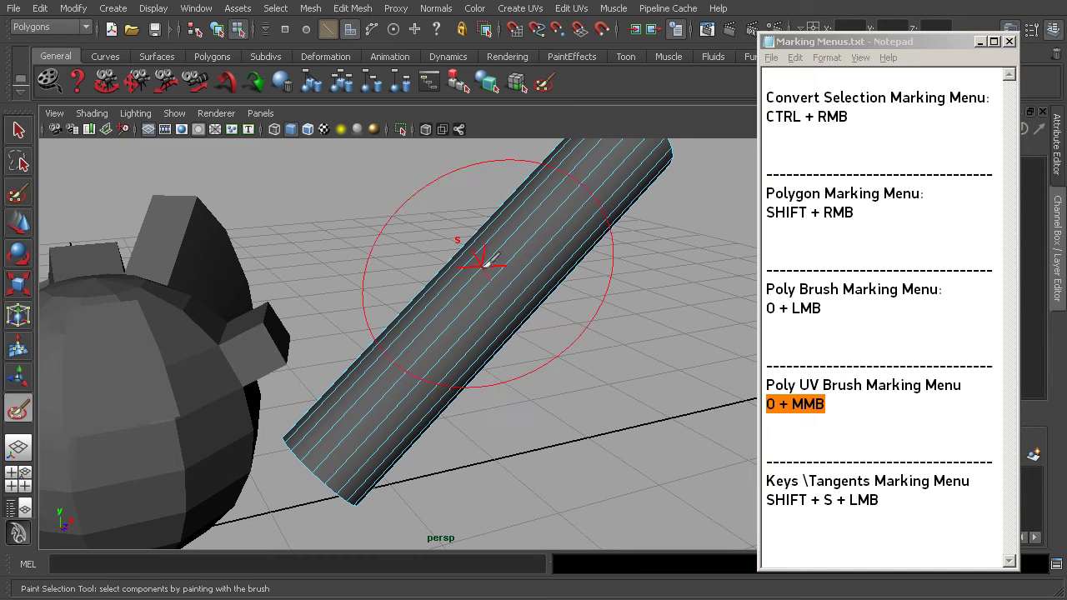
{"action": "mouse_move", "coordinate": [512, 255]}
{"action": "left_mouse_down"}
{"action": "mouse_move", "coordinate": [442, 255]}
{"action": "mouse_move", "coordinate": [502, 266]}
{"action": "left_mouse_up"}
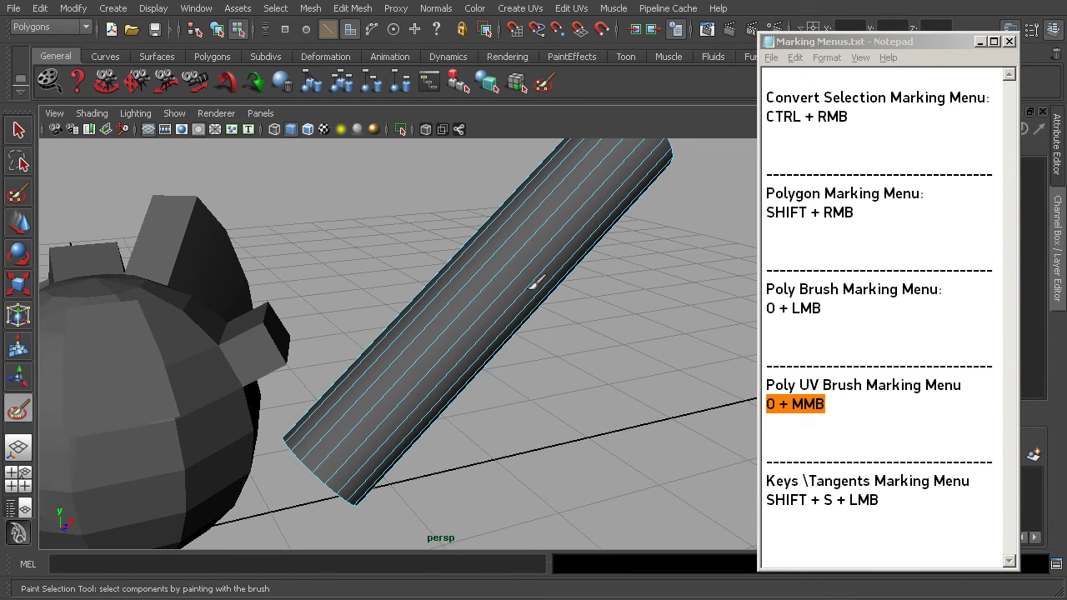
{"action": "key", "text": "z"}
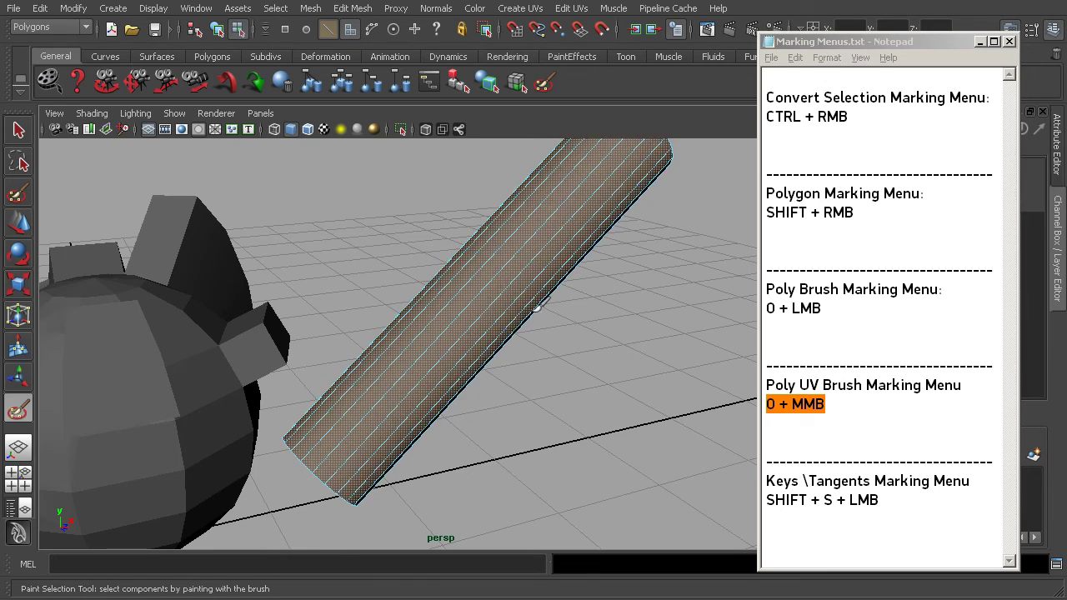
{"action": "key", "text": "z"}
{"action": "left_click_drag", "start_coordinate": [608, 330], "coordinate": [552, 307], "text": "alt"}
{"action": "right_click_drag", "start_coordinate": [552, 306], "coordinate": [483, 290], "text": "alt"}
{"action": "middle_click_drag", "start_coordinate": [483, 290], "coordinate": [480, 298], "text": "alt"}
{"action": "left_click_drag", "start_coordinate": [495, 295], "coordinate": [553, 267], "text": "alt"}
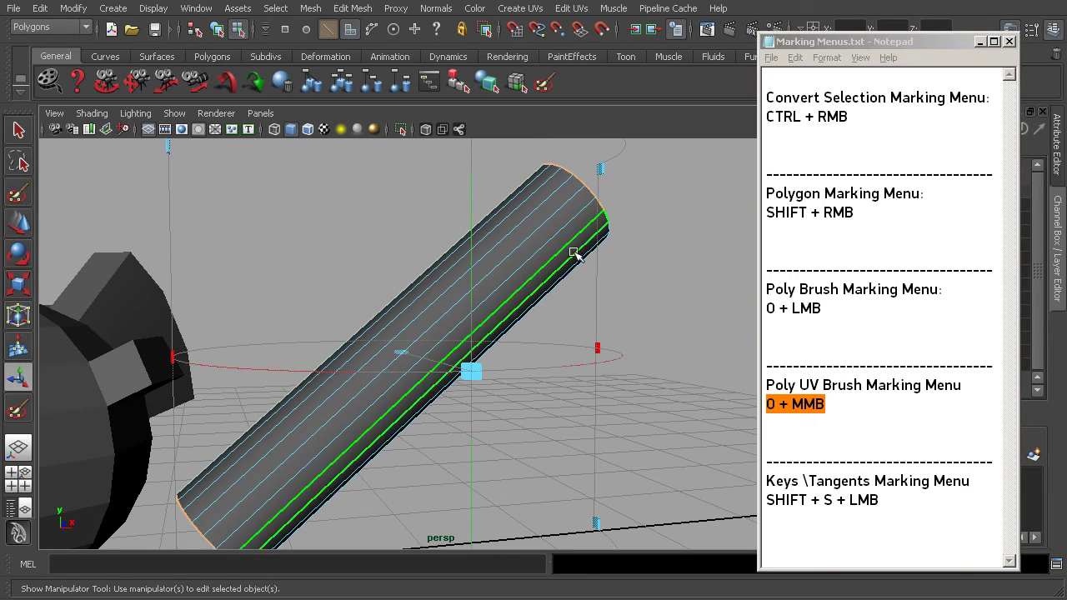
{"action": "left_click_drag", "start_coordinate": [597, 309], "coordinate": [467, 328], "text": "alt"}
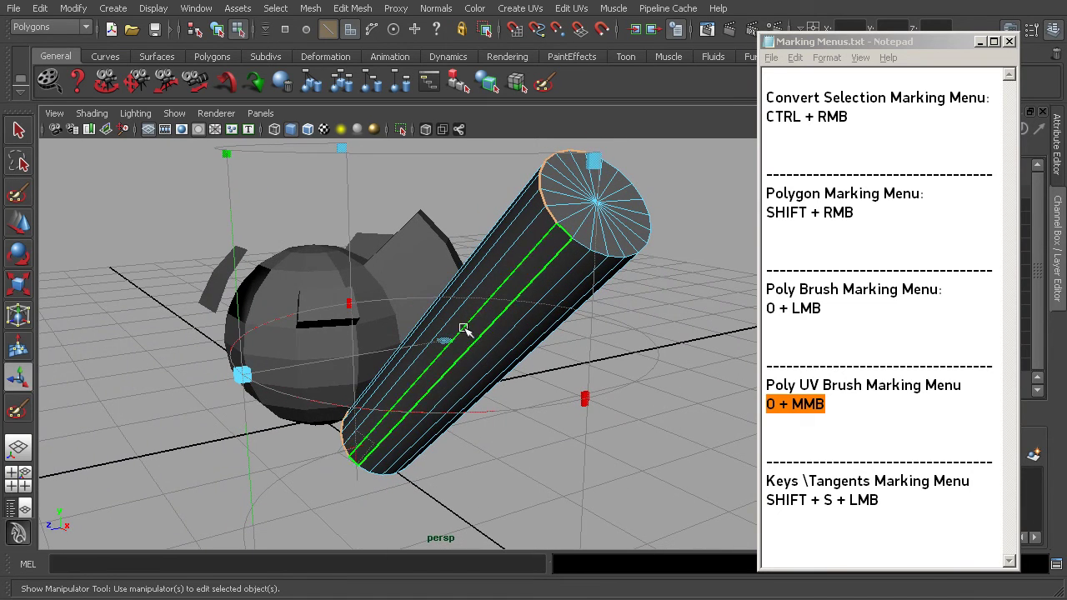
Highlight the "O + MMB" shortcut in the Notepad note again, and in Maya return the cylinder to object selection mode.
{"action": "left_click", "coordinate": [846, 405]}
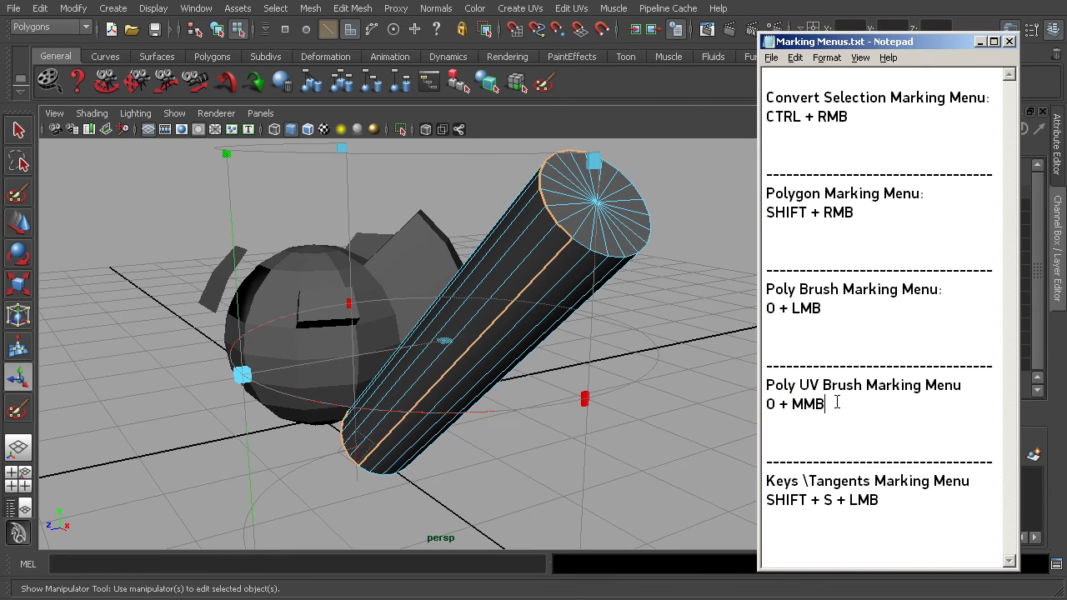
{"action": "left_click_drag", "start_coordinate": [836, 403], "coordinate": [766, 404]}
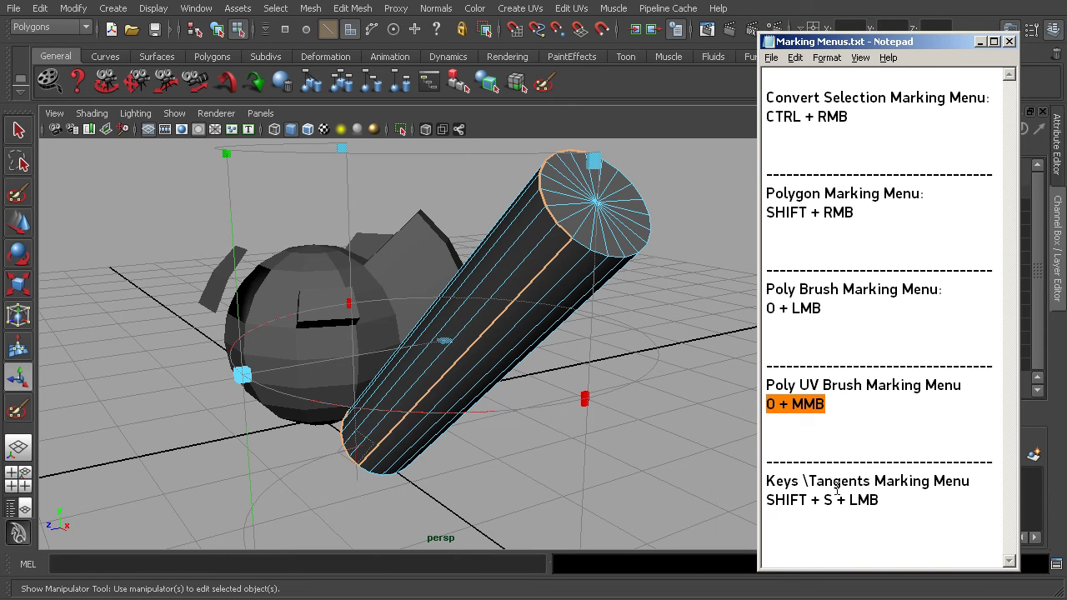
{"action": "left_click_drag", "start_coordinate": [492, 294], "coordinate": [458, 291], "text": "alt"}
{"action": "right_click_drag", "start_coordinate": [531, 273], "coordinate": [583, 252]}
{"action": "left_click_drag", "start_coordinate": [519, 305], "coordinate": [505, 323], "text": "alt"}
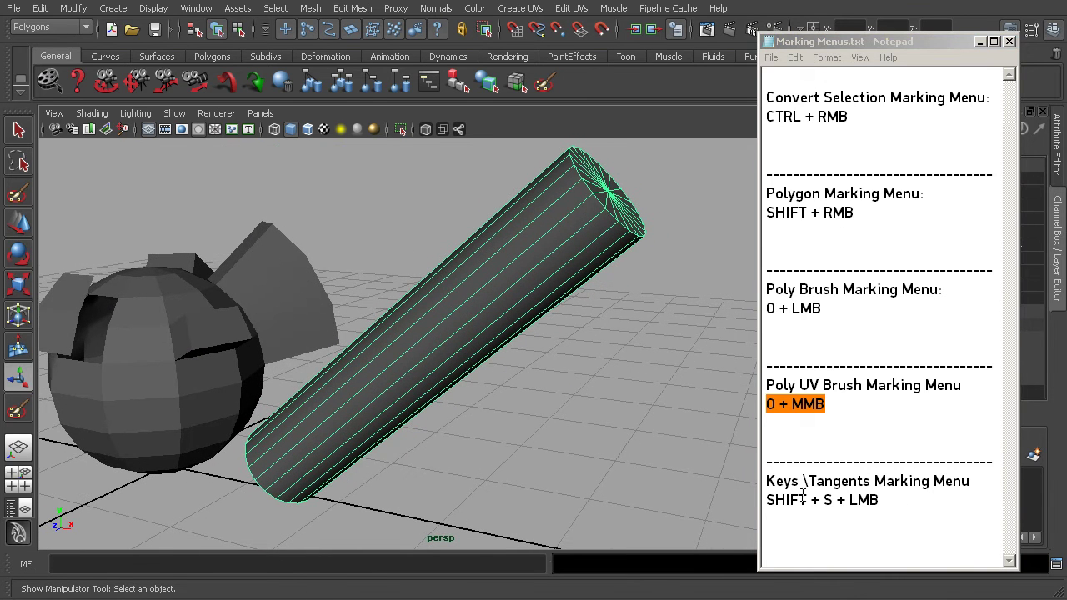
Overwrite the "SHIFT + S + LMB" line of the Notepad note with "SSSS" and return to the Maya viewport.
{"action": "left_click_drag", "start_coordinate": [905, 506], "coordinate": [765, 505]}
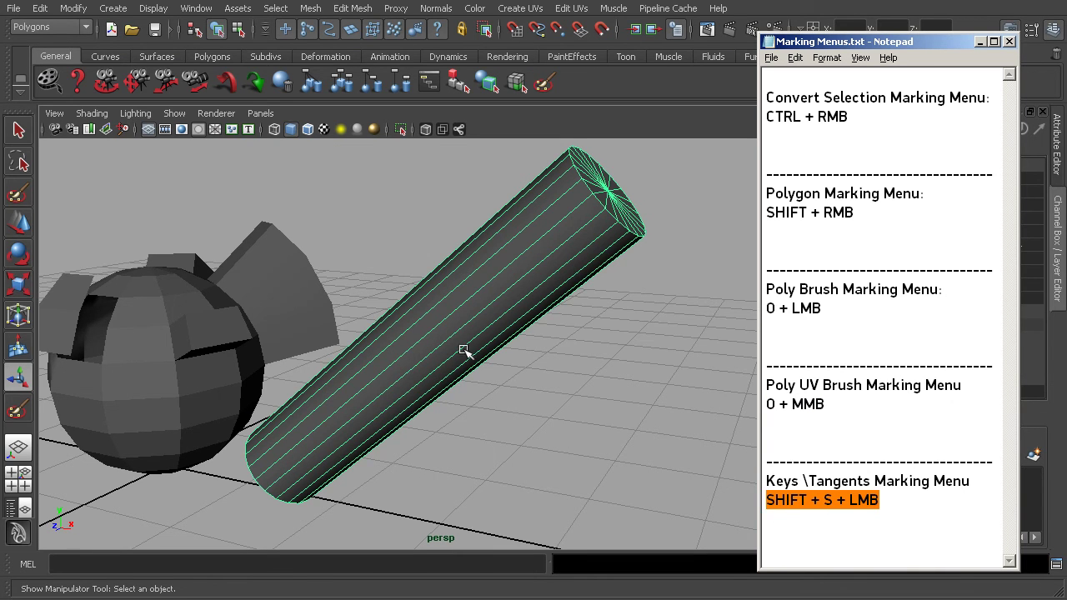
{"action": "type", "text": "SSSS"}
{"action": "left_click", "coordinate": [473, 309]}
{"action": "left_click", "coordinate": [473, 309], "text": "shift"}
{"action": "left_click", "coordinate": [473, 308], "text": "shift"}
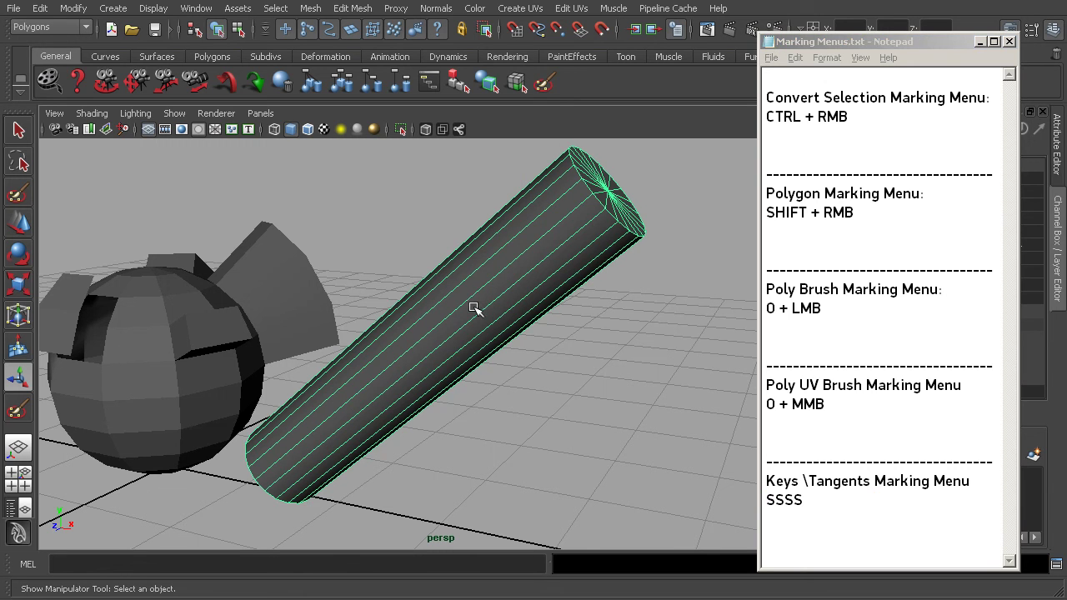
Bring up the Keys/Tangents marking menu over the cylinder and browse its Keys and Tangents options.
{"action": "key", "text": "shift+s"}
{"action": "left_click", "coordinate": [472, 303], "text": "shift"}
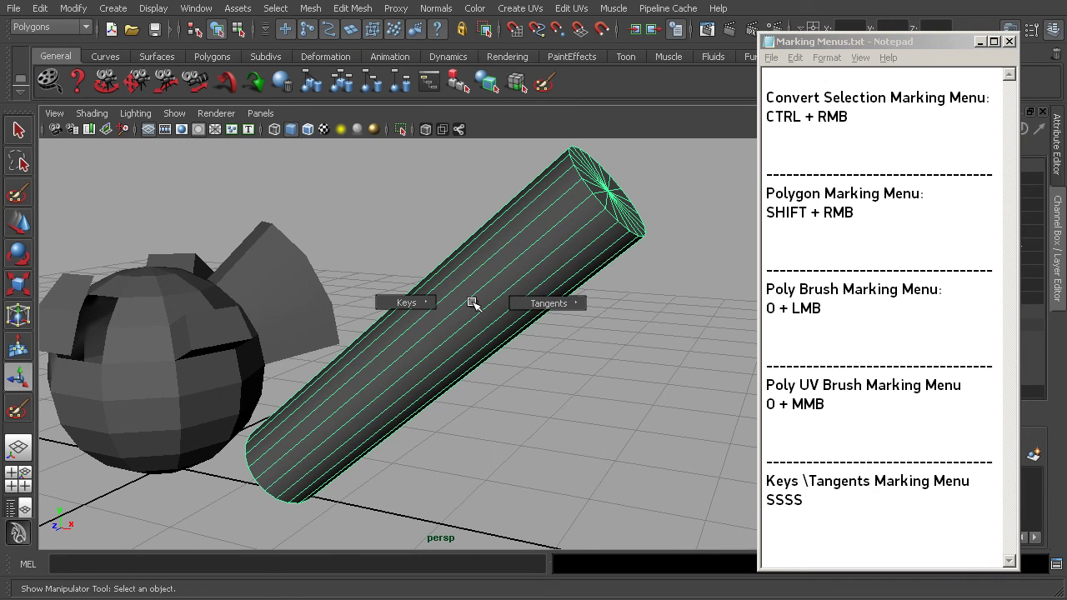
{"action": "left_click_drag", "start_coordinate": [472, 304], "coordinate": [425, 303], "text": "shift"}
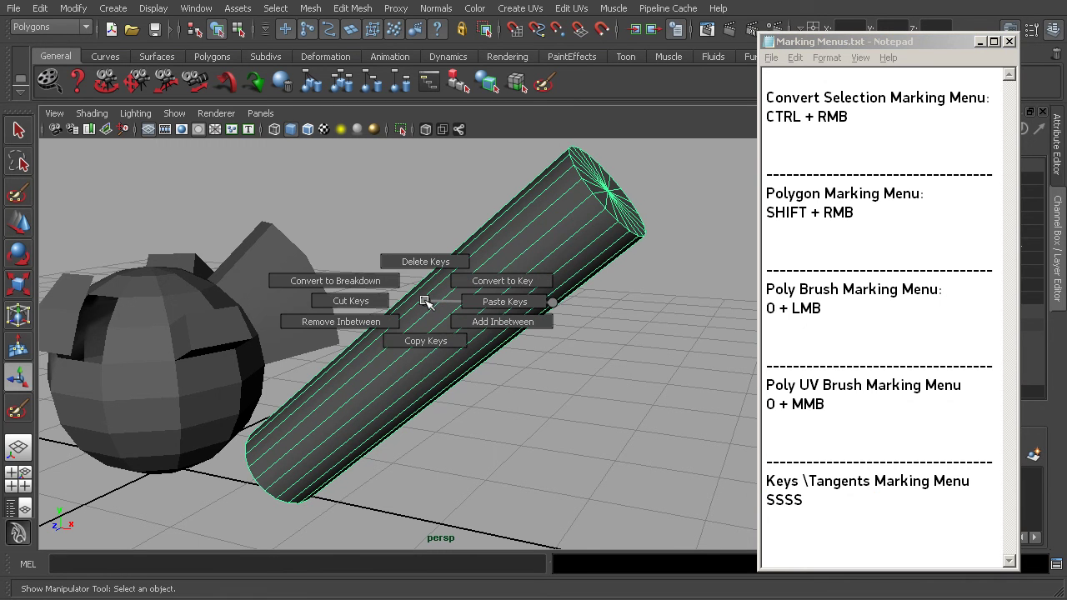
{"action": "left_click_drag", "start_coordinate": [425, 302], "coordinate": [612, 305], "text": "shift"}
{"action": "mouse_move", "coordinate": [611, 306]}
{"action": "left_mouse_down"}
{"action": "mouse_move", "coordinate": [579, 267]}
{"action": "mouse_move", "coordinate": [548, 328]}
{"action": "mouse_move", "coordinate": [672, 326]}
{"action": "mouse_move", "coordinate": [585, 265]}
{"action": "mouse_move", "coordinate": [542, 329]}
{"action": "mouse_move", "coordinate": [672, 327]}
{"action": "mouse_move", "coordinate": [627, 268]}
{"action": "mouse_move", "coordinate": [551, 284]}
{"action": "mouse_move", "coordinate": [541, 304]}
{"action": "mouse_move", "coordinate": [588, 345]}
{"action": "mouse_move", "coordinate": [656, 281]}
{"action": "mouse_move", "coordinate": [538, 325]}
{"action": "mouse_move", "coordinate": [615, 302]}
{"action": "left_mouse_up"}
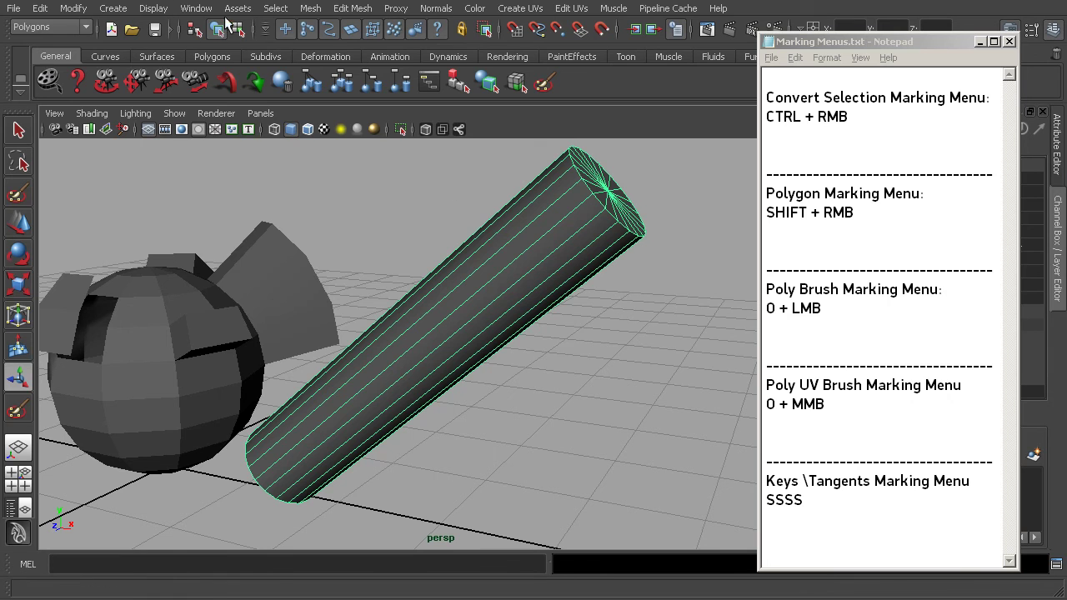
Show the Graph Editor for the selected cylinder, move its window around the viewport and close it.
{"action": "left_click", "coordinate": [196, 8]}
{"action": "mouse_move", "coordinate": [284, 70]}
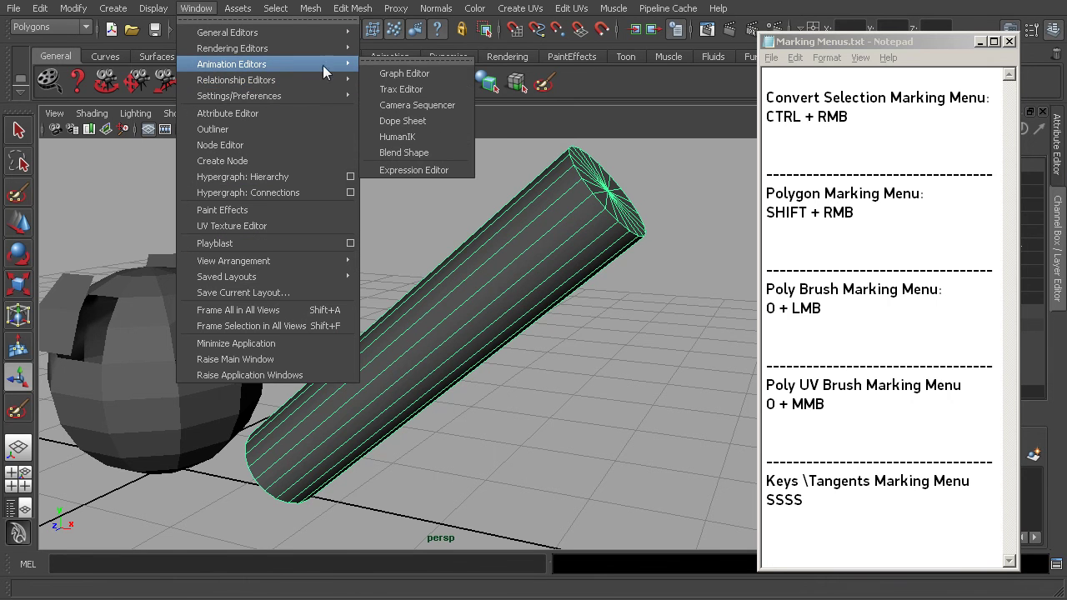
{"action": "left_click", "coordinate": [386, 73]}
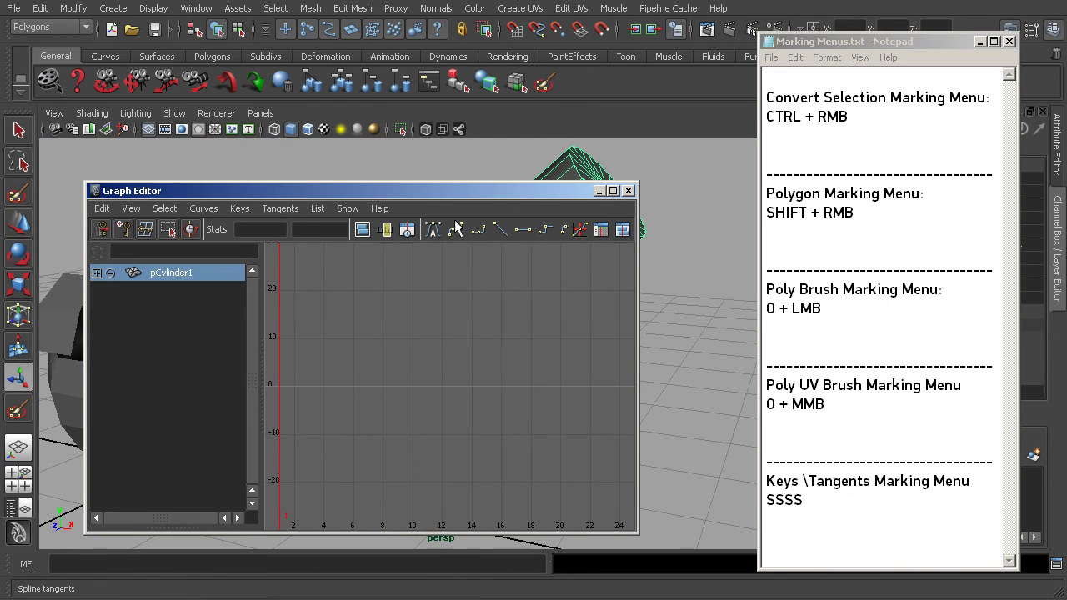
{"action": "left_click_drag", "start_coordinate": [510, 198], "coordinate": [546, 290]}
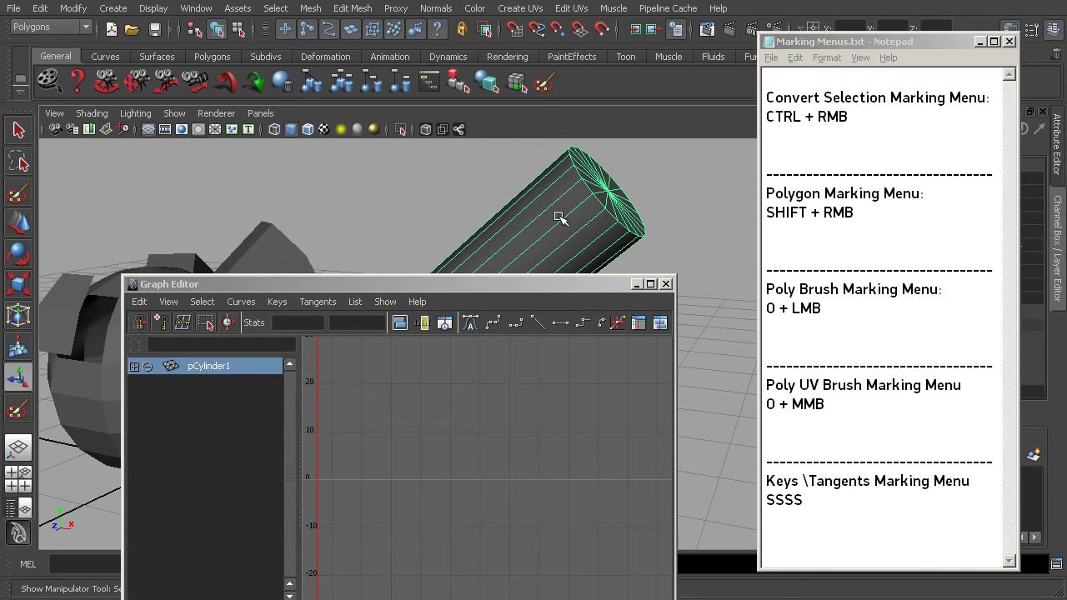
{"action": "left_click_drag", "start_coordinate": [557, 216], "coordinate": [612, 225]}
{"action": "left_click_drag", "start_coordinate": [567, 284], "coordinate": [550, 171]}
{"action": "left_click", "coordinate": [648, 172]}
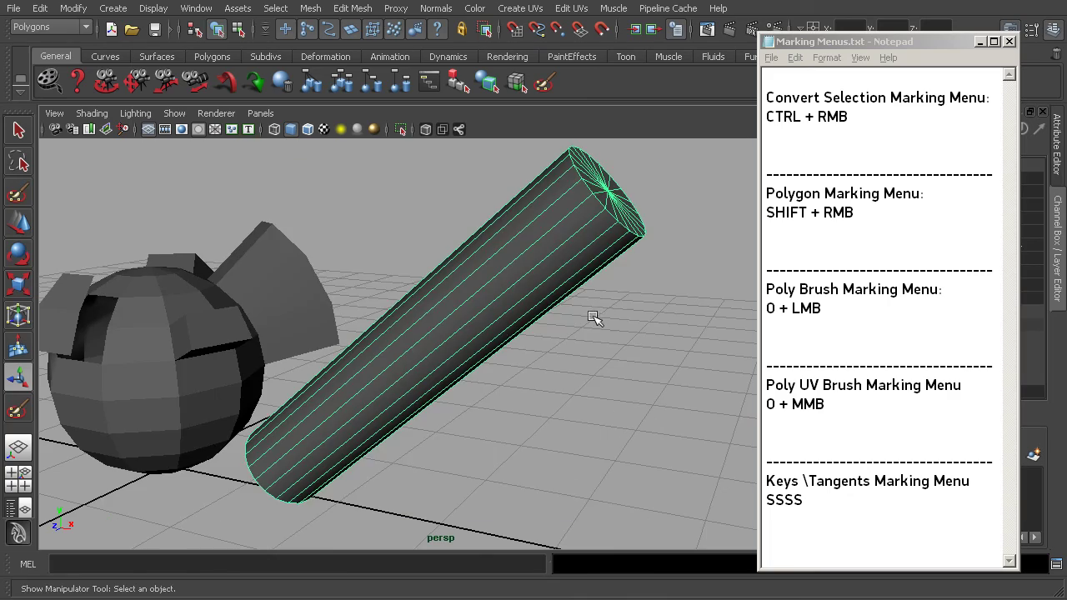
Select the extruded sphere and bring up the polygon marking menu on it.
{"action": "left_click_drag", "start_coordinate": [447, 331], "coordinate": [507, 314], "text": "alt"}
{"action": "left_click", "coordinate": [526, 374]}
{"action": "left_click_drag", "start_coordinate": [527, 374], "coordinate": [424, 320], "text": "alt"}
{"action": "right_click_drag", "start_coordinate": [423, 319], "coordinate": [471, 329], "text": "alt"}
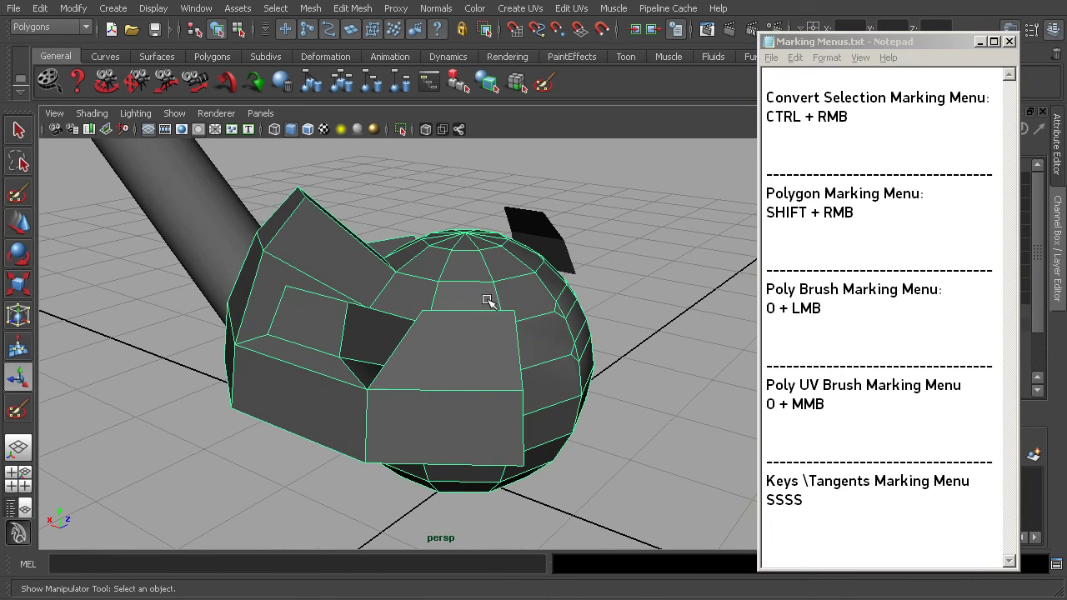
{"action": "right_click_drag", "start_coordinate": [481, 290], "coordinate": [551, 282], "text": "shift"}
Highlight the Polygon, Poly Brush and Poly UV Brush marking menu entries one after another in the Notepad note.
{"action": "left_click_drag", "start_coordinate": [879, 211], "coordinate": [748, 190]}
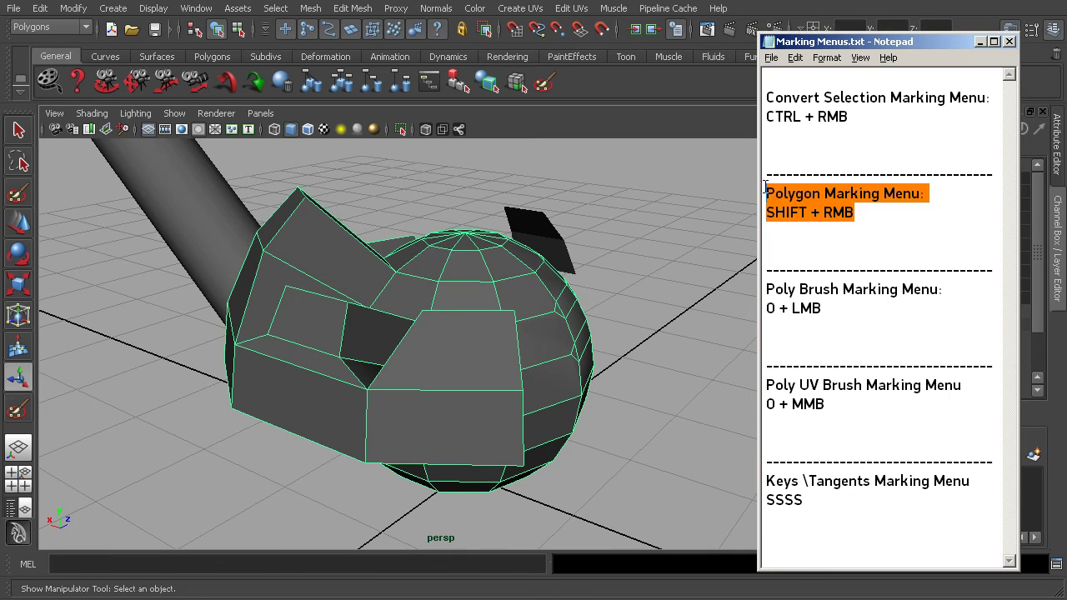
{"action": "left_click_drag", "start_coordinate": [843, 310], "coordinate": [756, 275]}
{"action": "left_click_drag", "start_coordinate": [845, 398], "coordinate": [756, 384]}
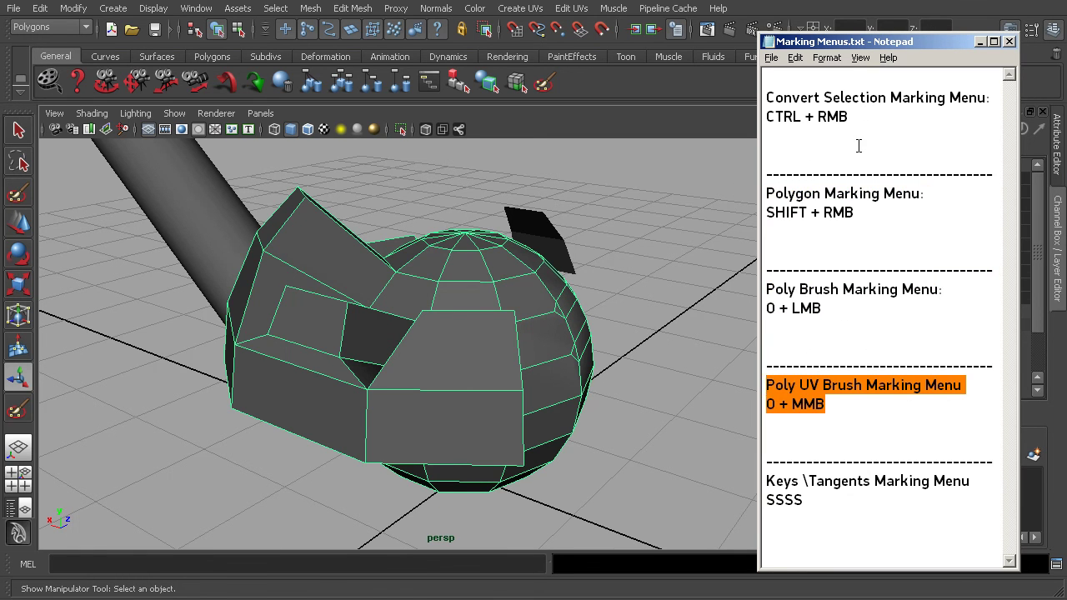
{"action": "left_click", "coordinate": [868, 215]}
Select the detached face piece together with the sphere in Maya and inspect both from several sides.
{"action": "left_click_drag", "start_coordinate": [513, 327], "coordinate": [476, 326], "text": "alt"}
{"action": "left_click_drag", "start_coordinate": [545, 345], "coordinate": [486, 316], "text": "alt"}
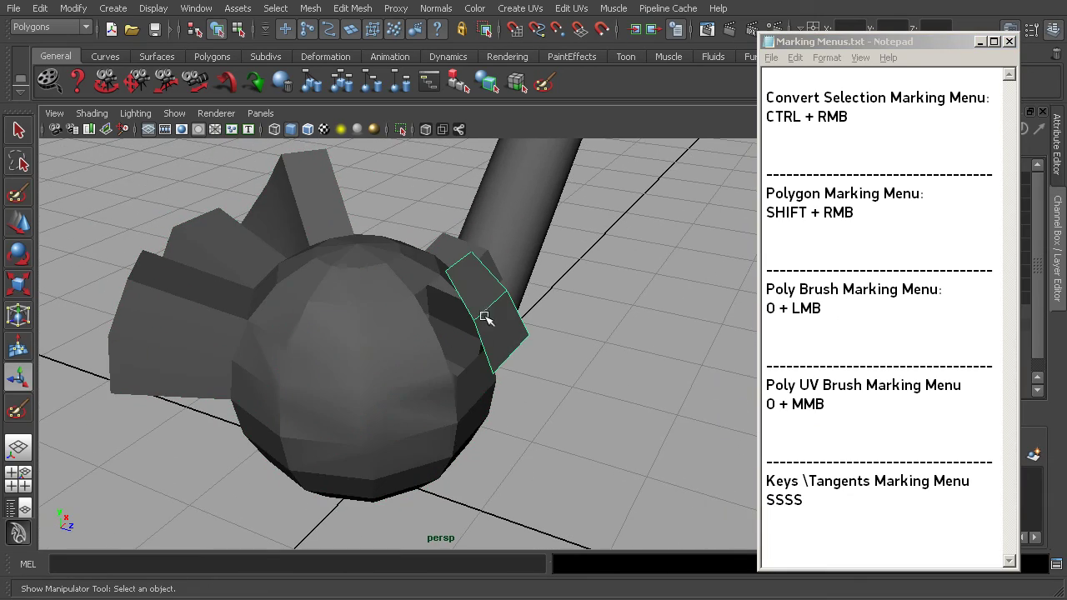
{"action": "scroll", "coordinate": [398, 350], "scroll_direction": "down", "scroll_amount": 5}
{"action": "left_click_drag", "start_coordinate": [398, 350], "coordinate": [483, 388], "text": "alt"}
{"action": "right_click_drag", "start_coordinate": [442, 392], "coordinate": [550, 424], "text": "alt"}
{"action": "middle_click_drag", "start_coordinate": [550, 424], "coordinate": [533, 419], "text": "alt"}
{"action": "left_click_drag", "start_coordinate": [533, 419], "coordinate": [350, 397], "text": "alt"}
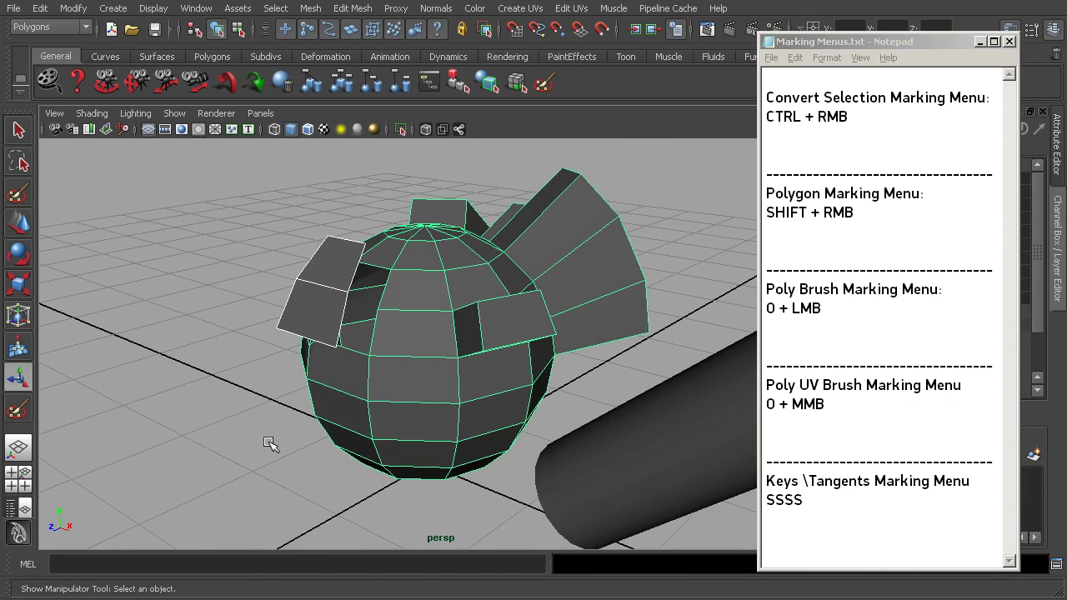